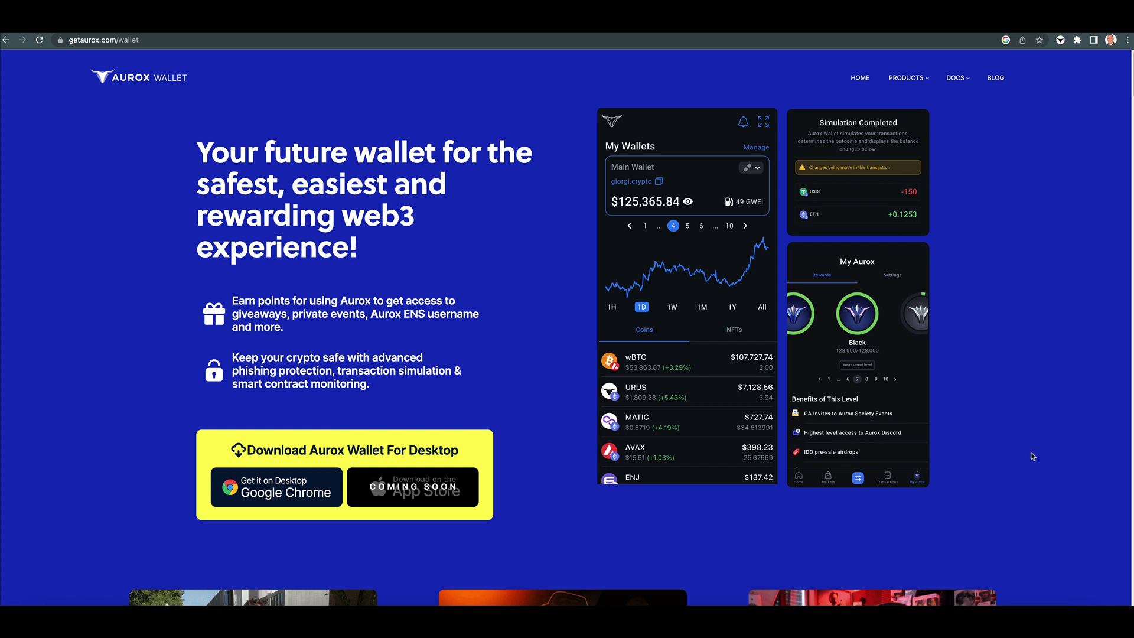
- Scroll past the Chico Crypto, Satoshi Stacker and Joe Blackburn video cards to the Level Up rewards
scroll(1033, 457, down, 1)
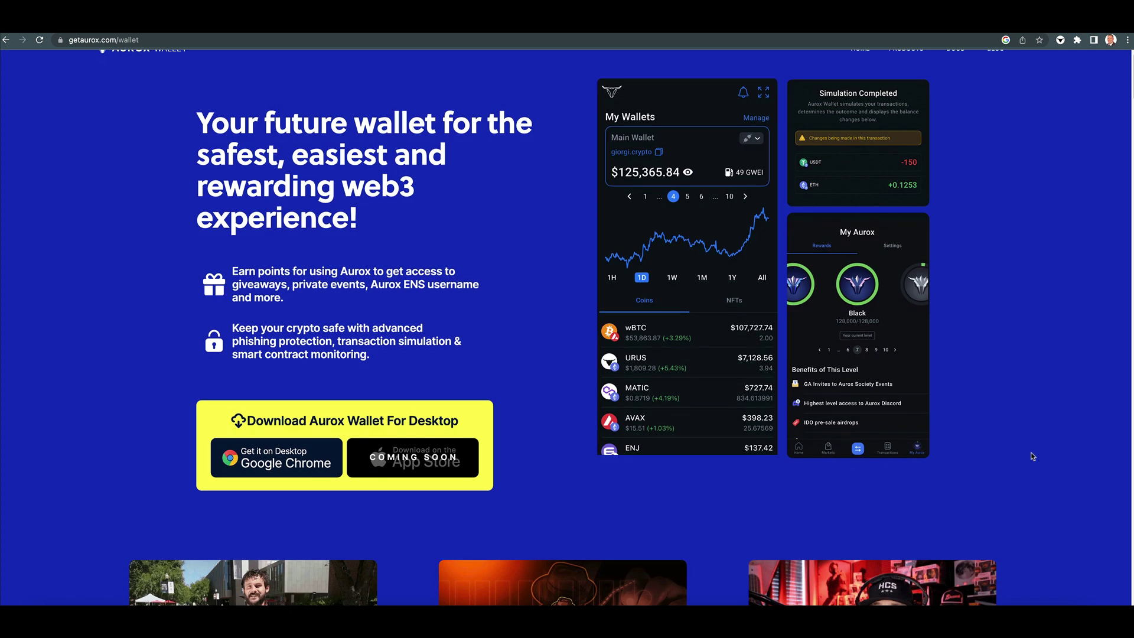
scroll(1033, 457, down, 1)
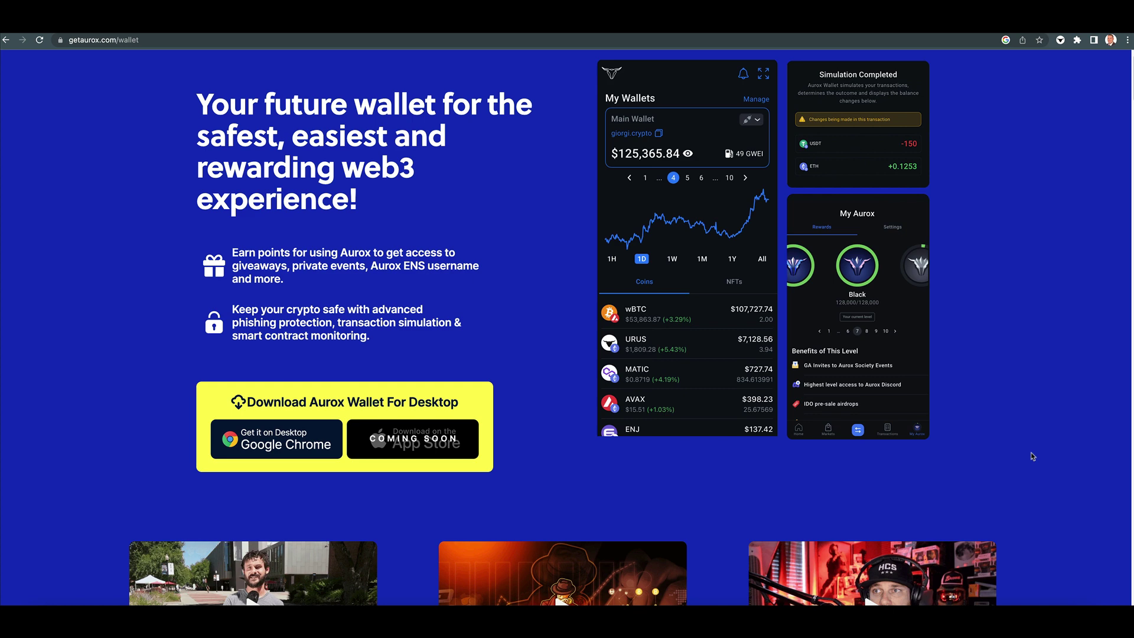
scroll(1033, 457, down, 1)
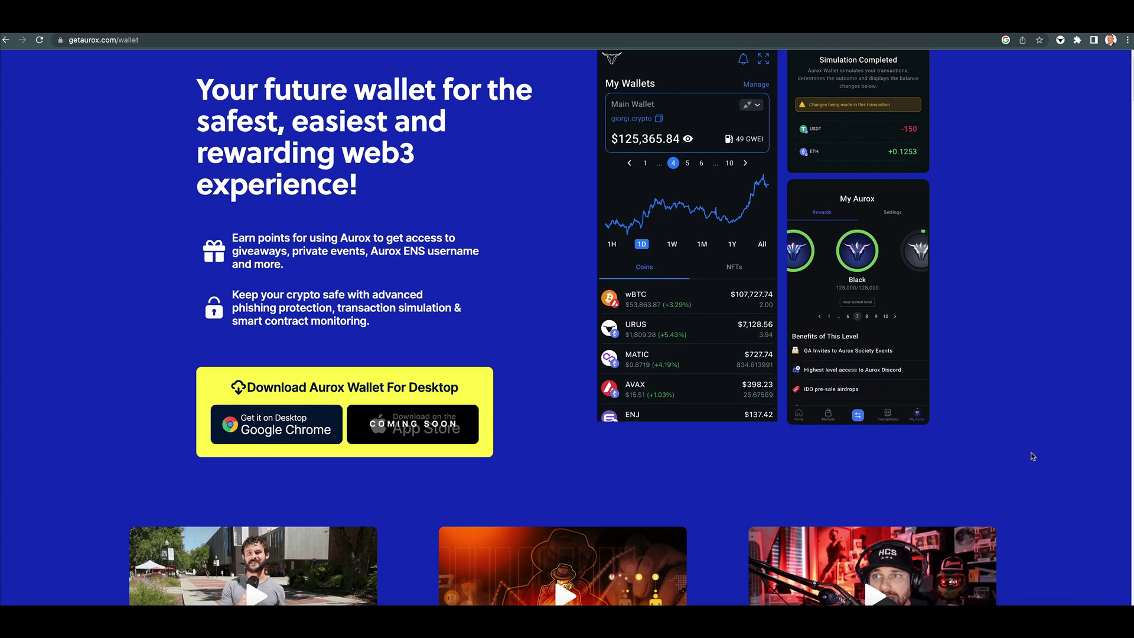
scroll(1033, 457, down, 1)
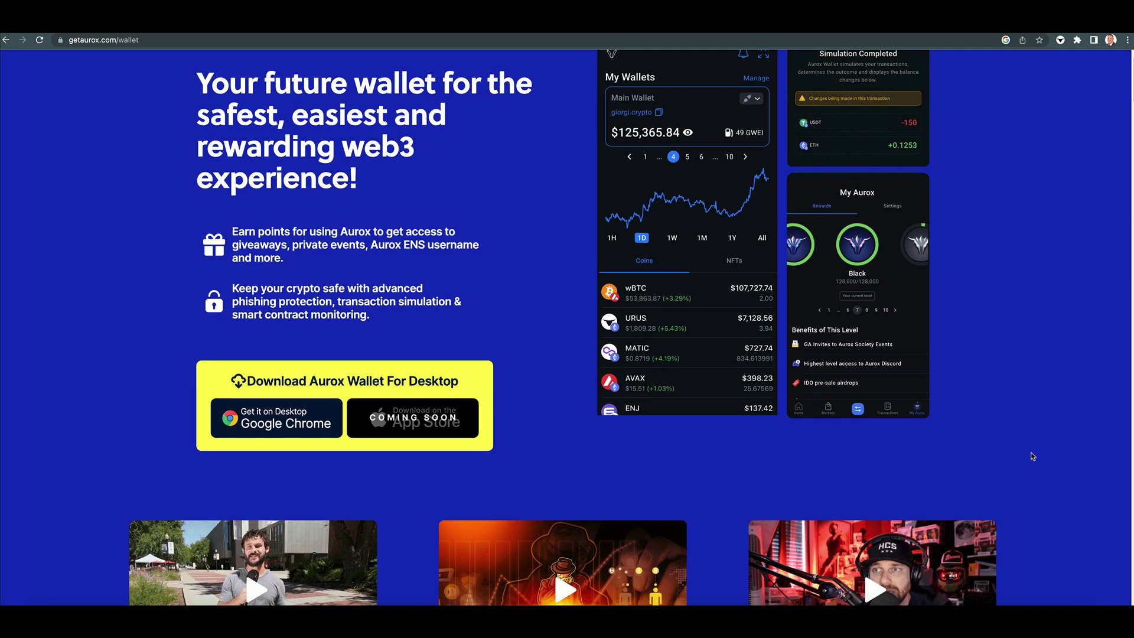
scroll(1033, 457, down, 1)
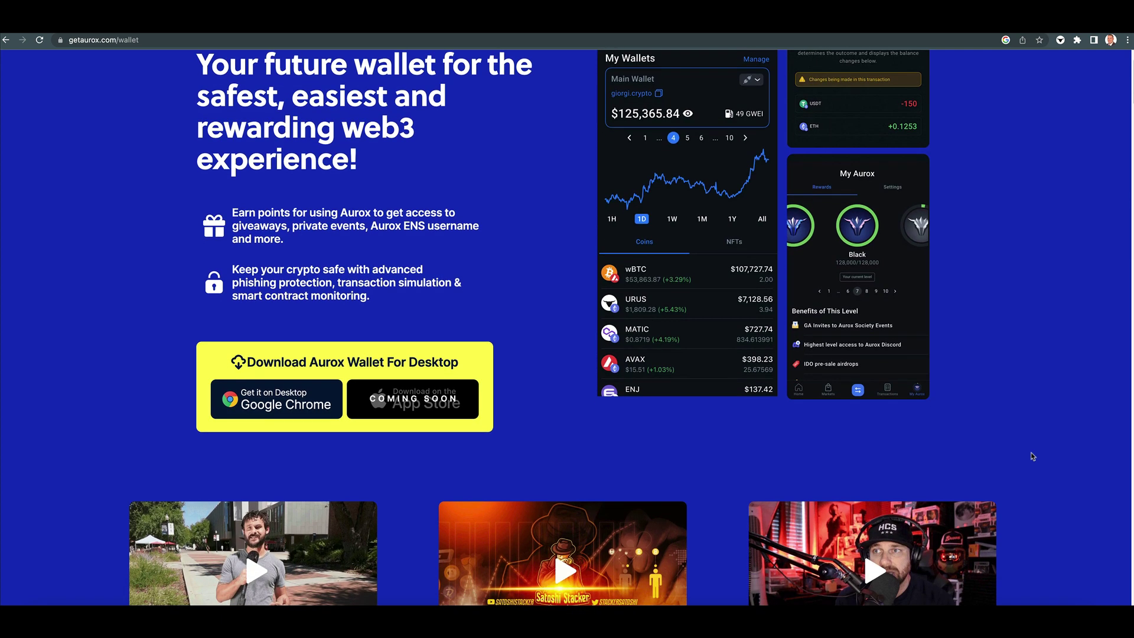
scroll(1032, 456, down, 1)
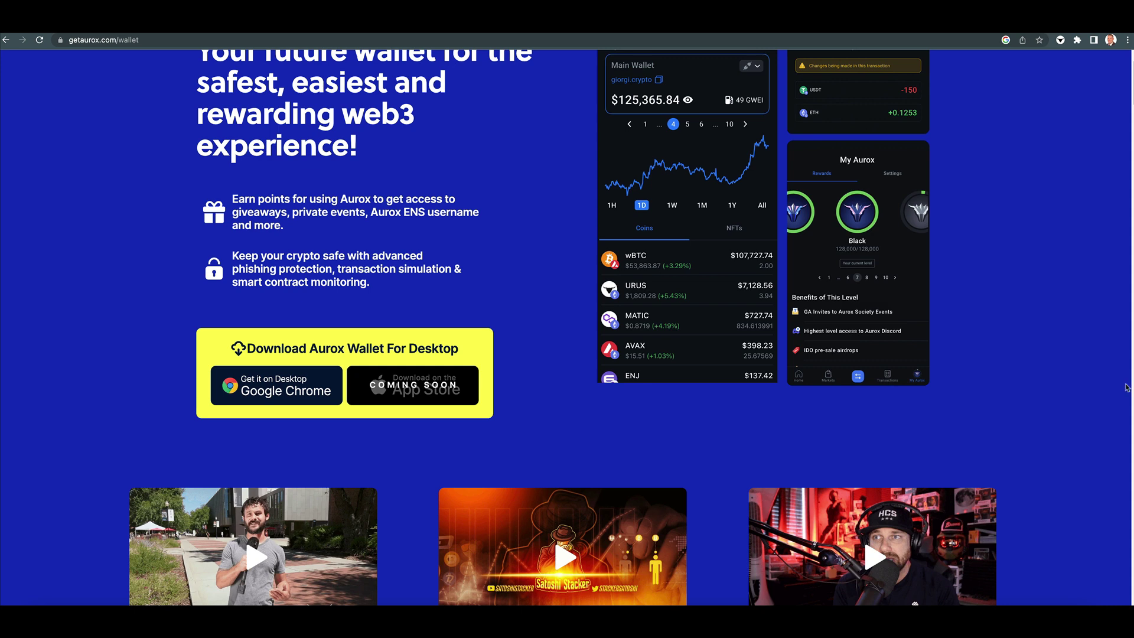
scroll(1069, 381, down, 3)
scroll(1070, 382, down, 2)
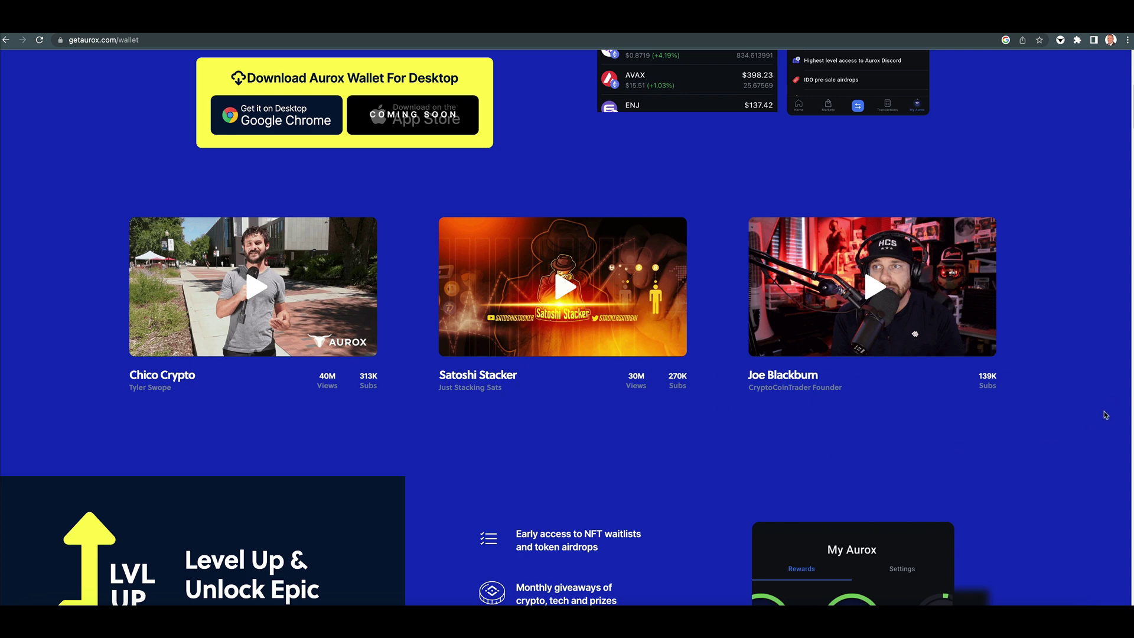
scroll(1100, 417, down, 4)
scroll(1092, 413, up, 1)
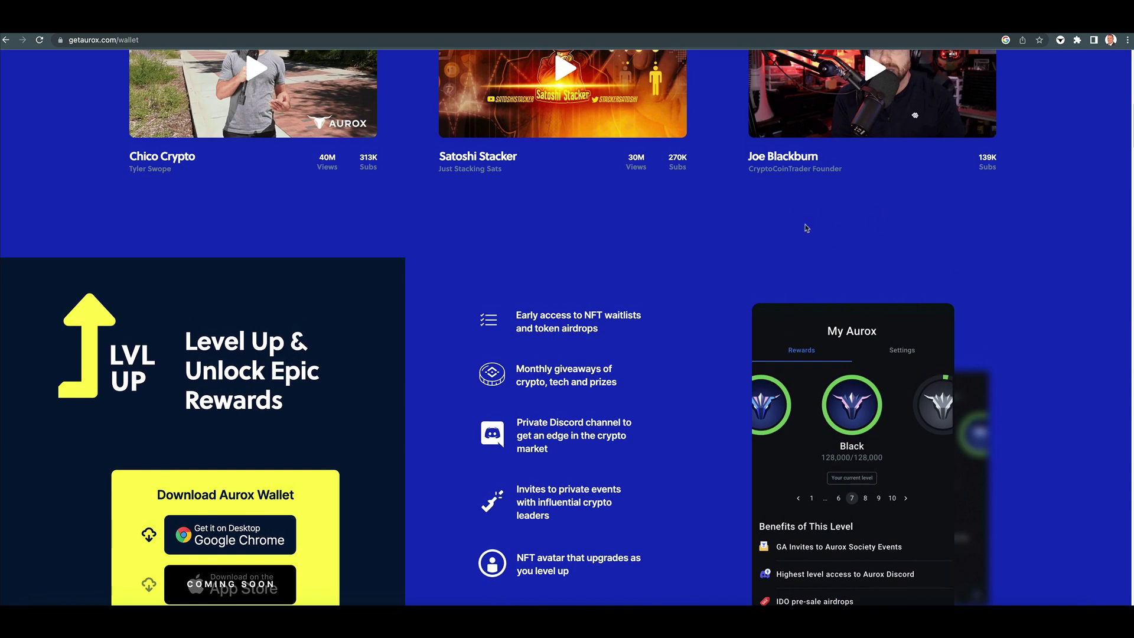
scroll(826, 260, up, 3)
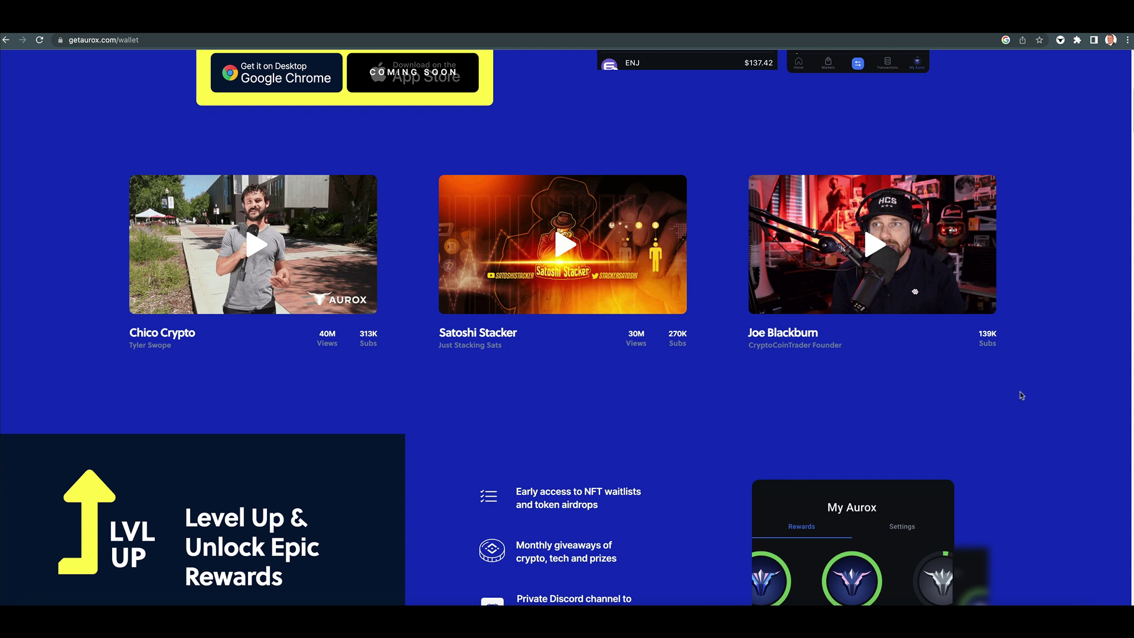
scroll(1018, 391, down, 1)
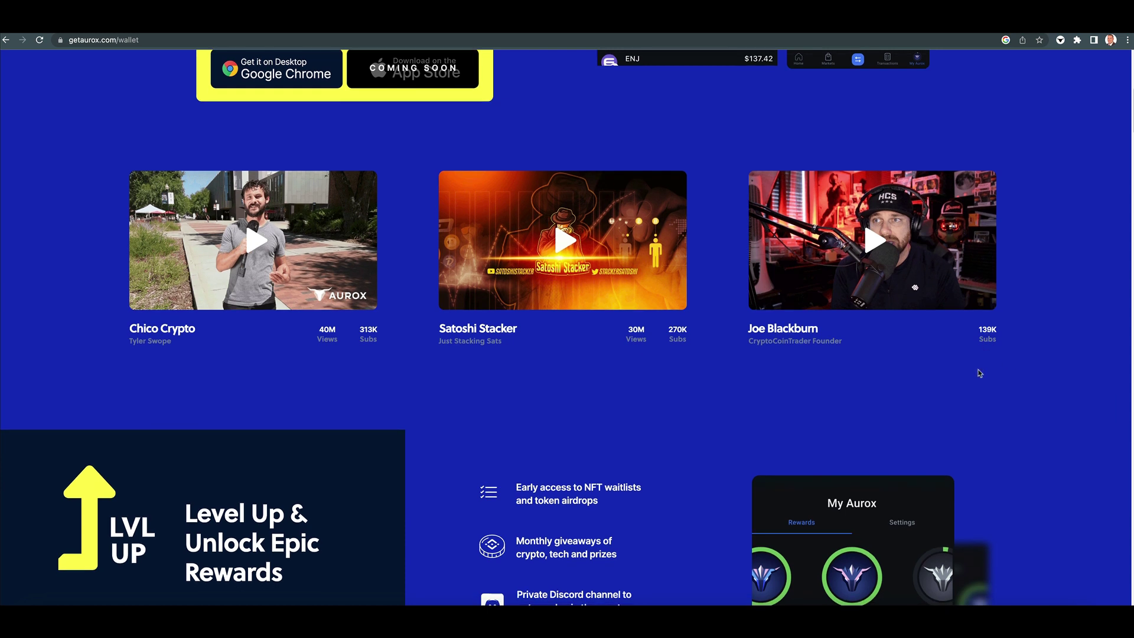
scroll(1020, 400, down, 1)
scroll(1019, 400, down, 5)
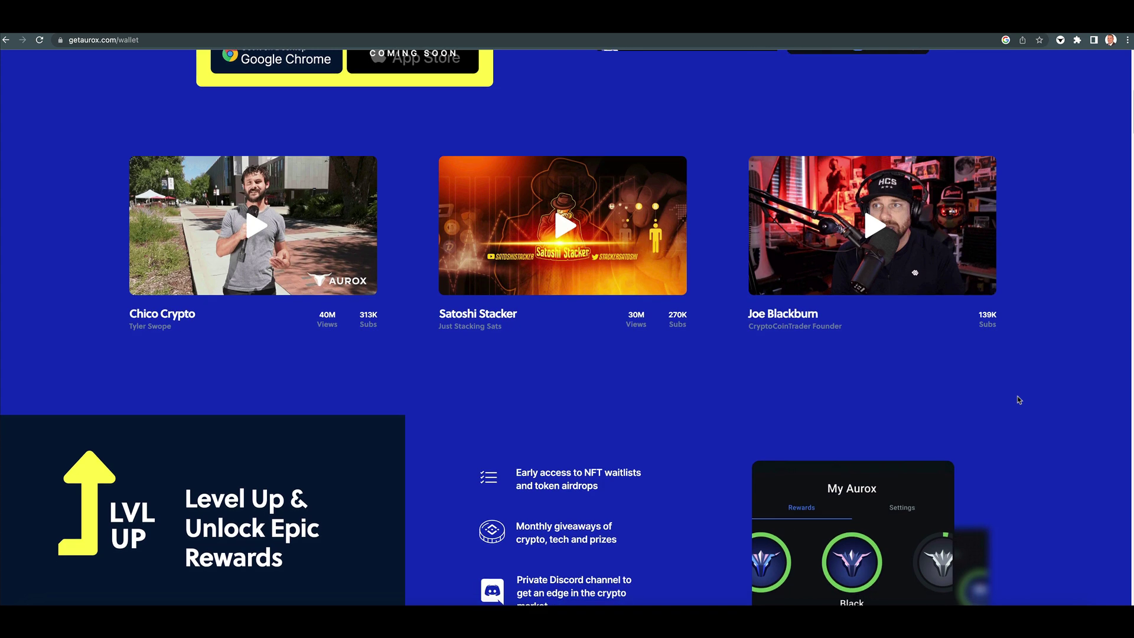
scroll(1019, 400, down, 1)
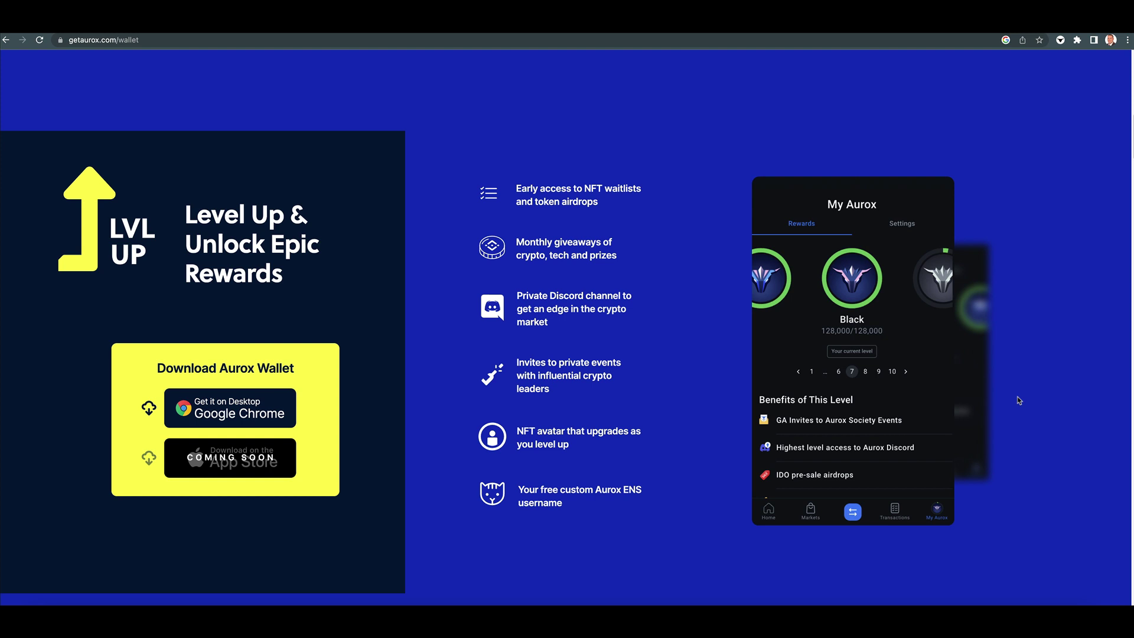
- Scroll through Next-Level Security, Phishing Protection and Smart Contract Monitoring to the CertiK audit panel
scroll(1028, 431, down, 3)
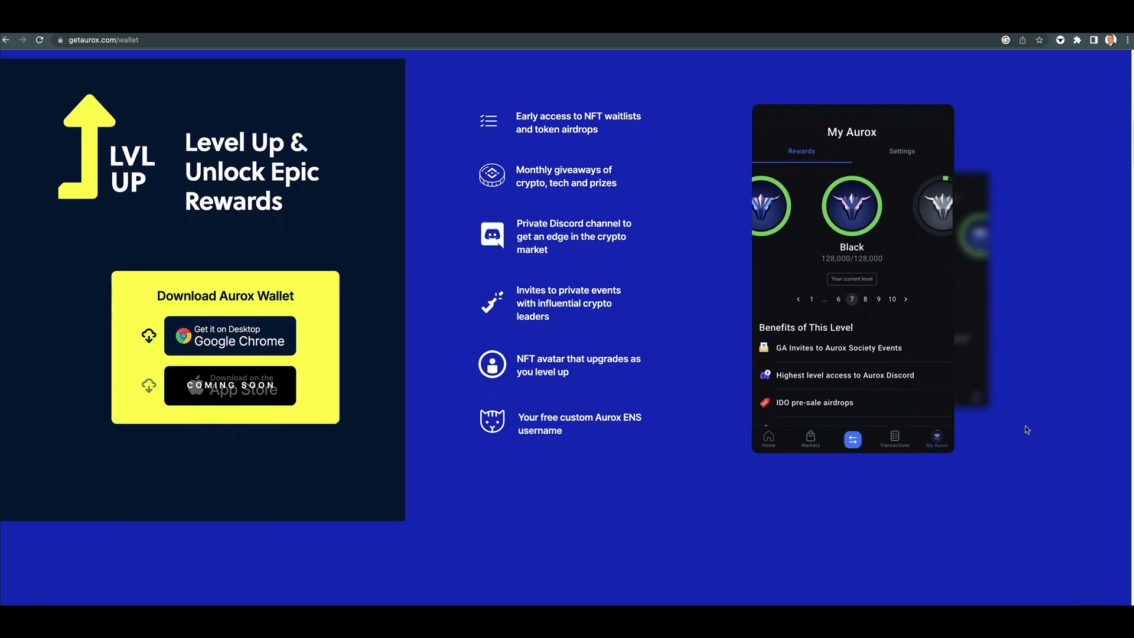
scroll(1028, 429, down, 10)
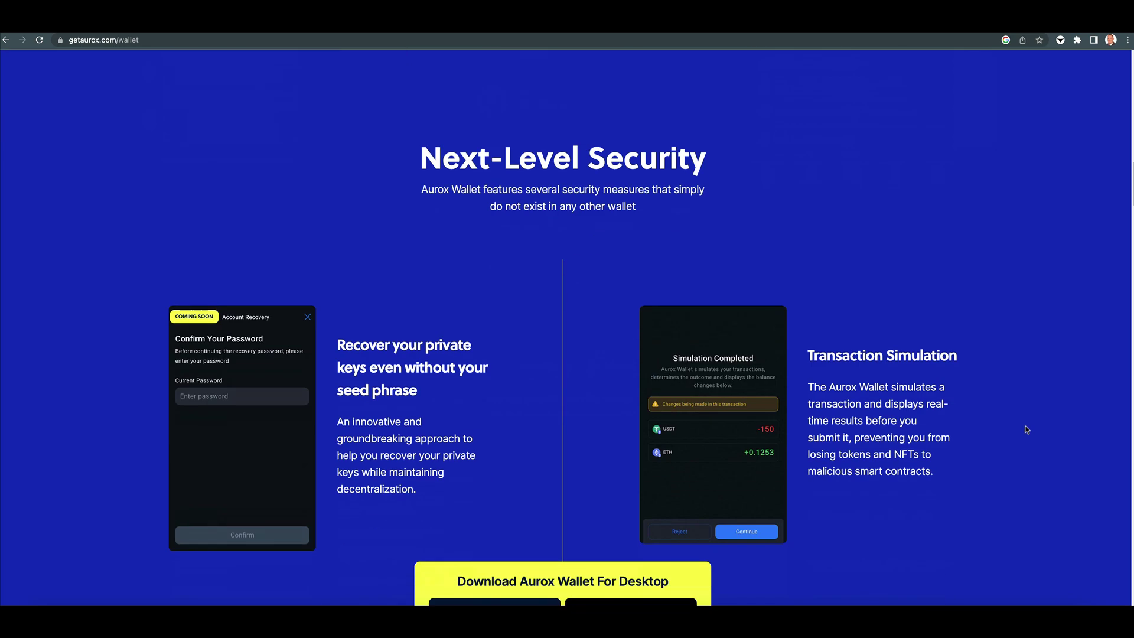
scroll(1027, 429, down, 2)
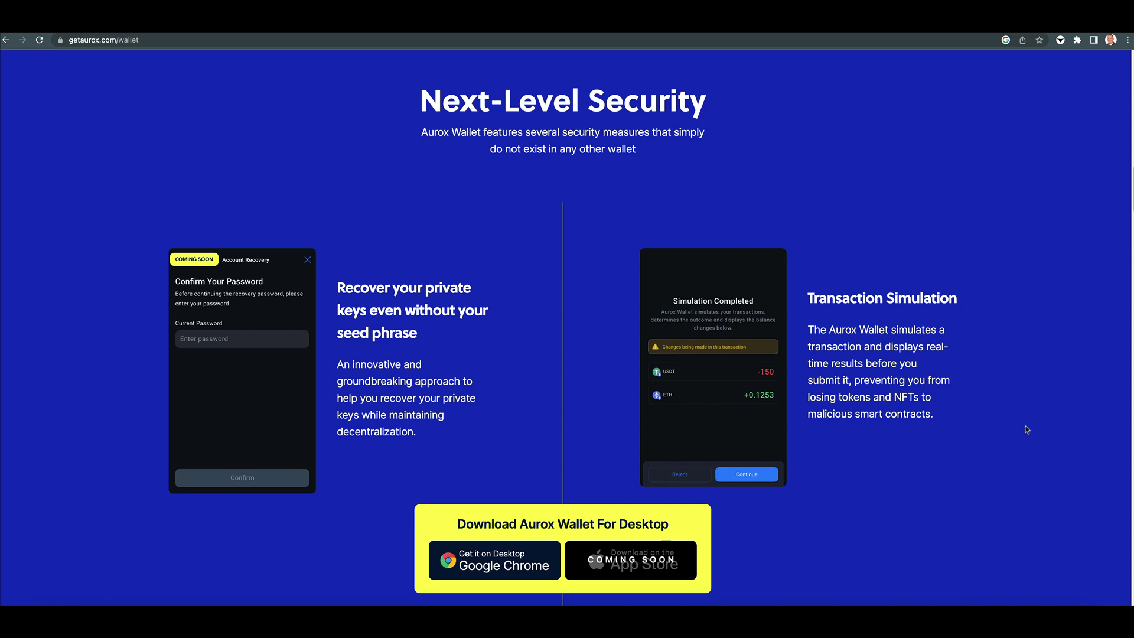
scroll(1018, 444, down, 1)
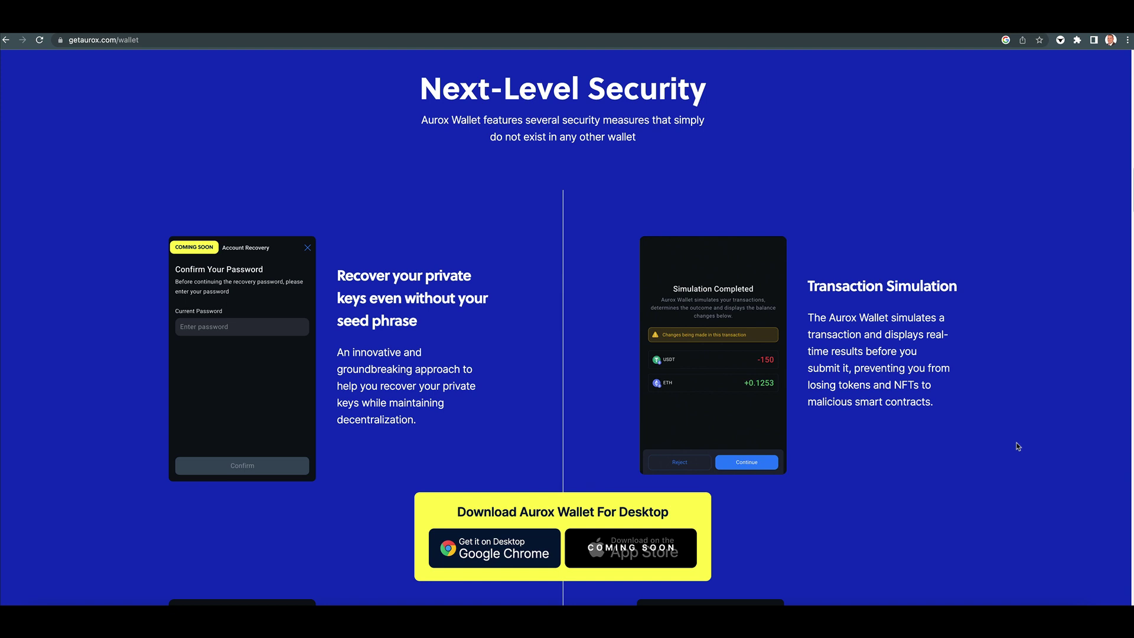
scroll(1017, 446, down, 1)
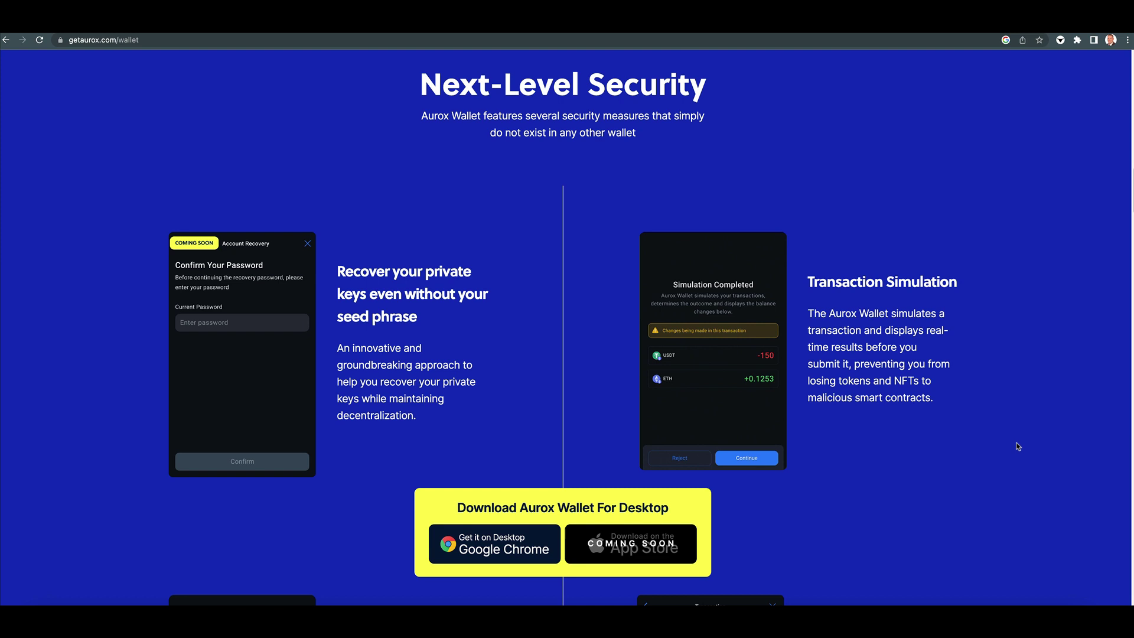
scroll(1017, 446, down, 2)
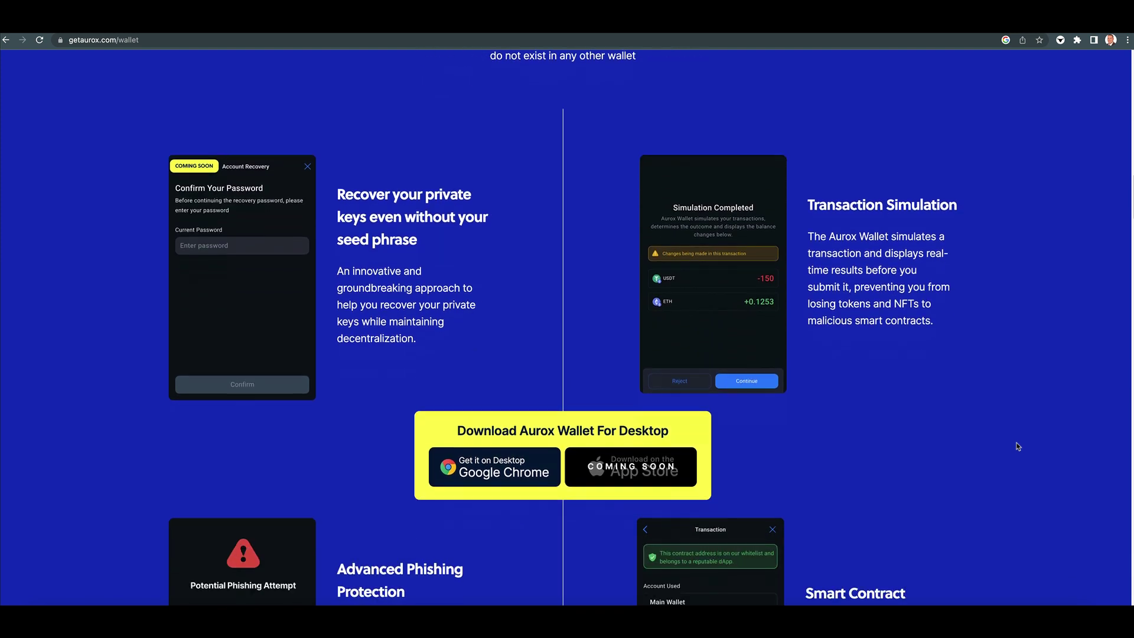
scroll(1017, 446, down, 5)
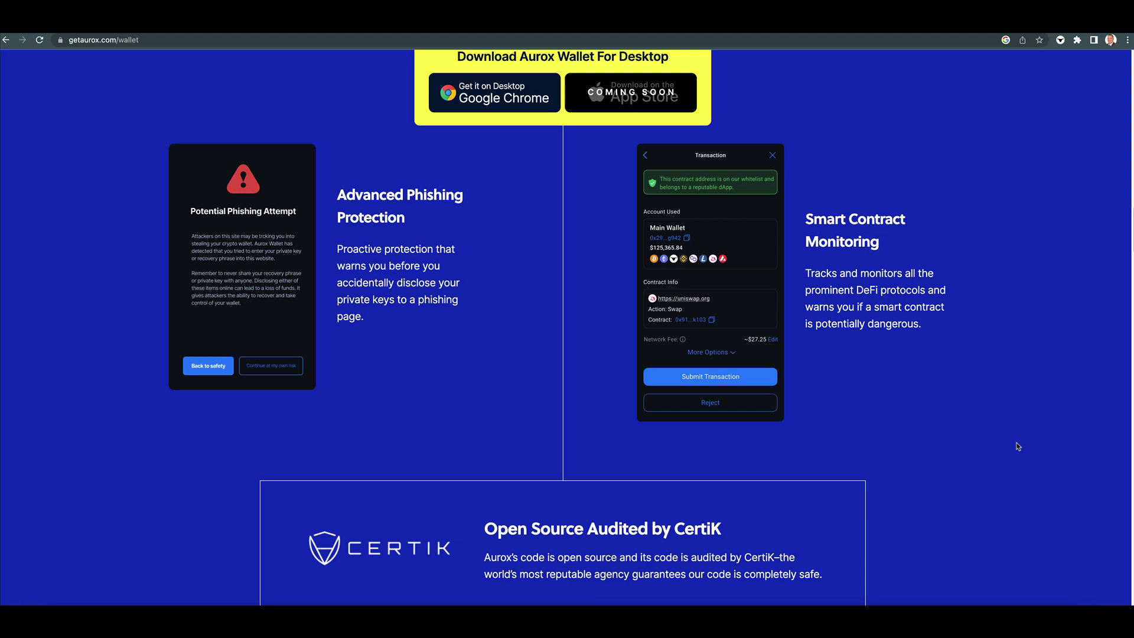
scroll(1018, 446, down, 2)
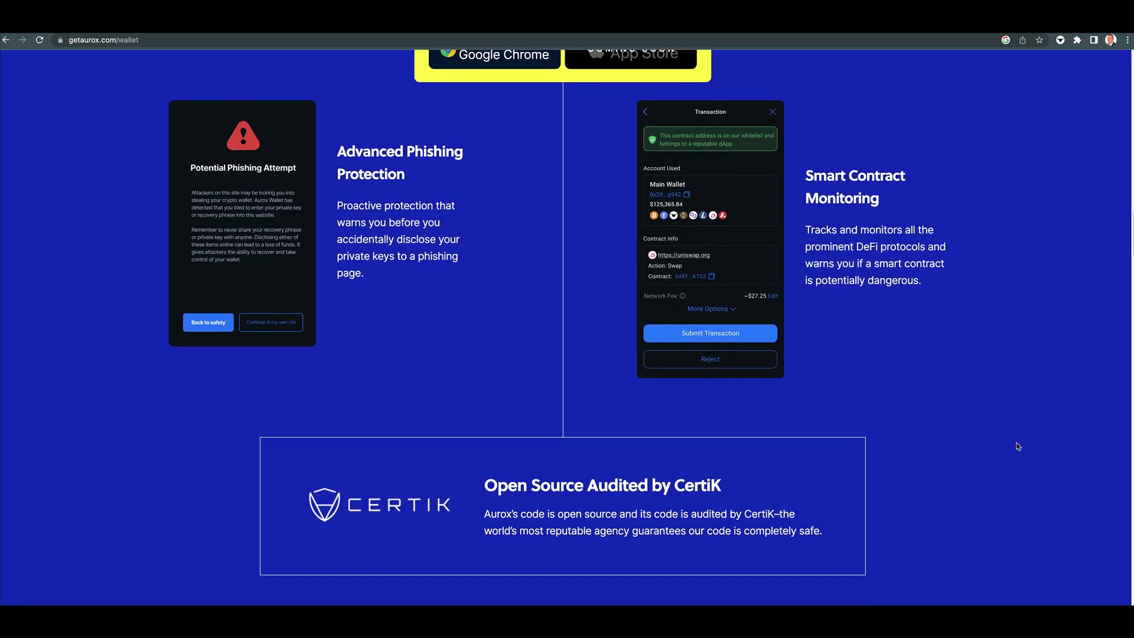
scroll(1018, 446, down, 4)
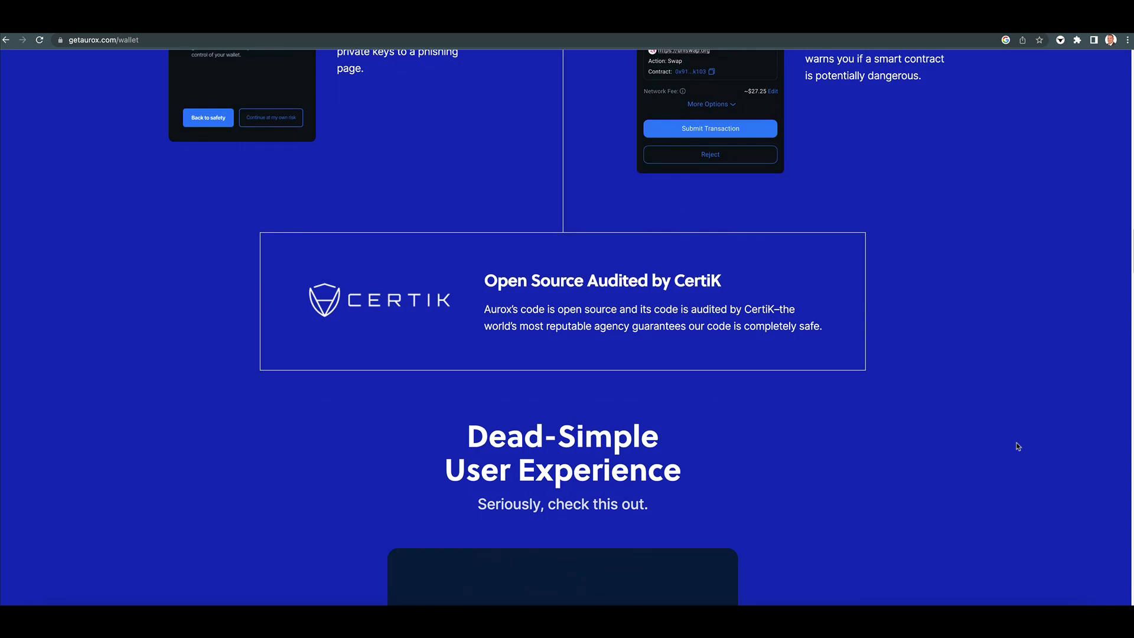
- Scroll past the Dead-Simple User Experience cards to the True Gas-less swapping UNI-to-URUS preview
scroll(1017, 446, down, 7)
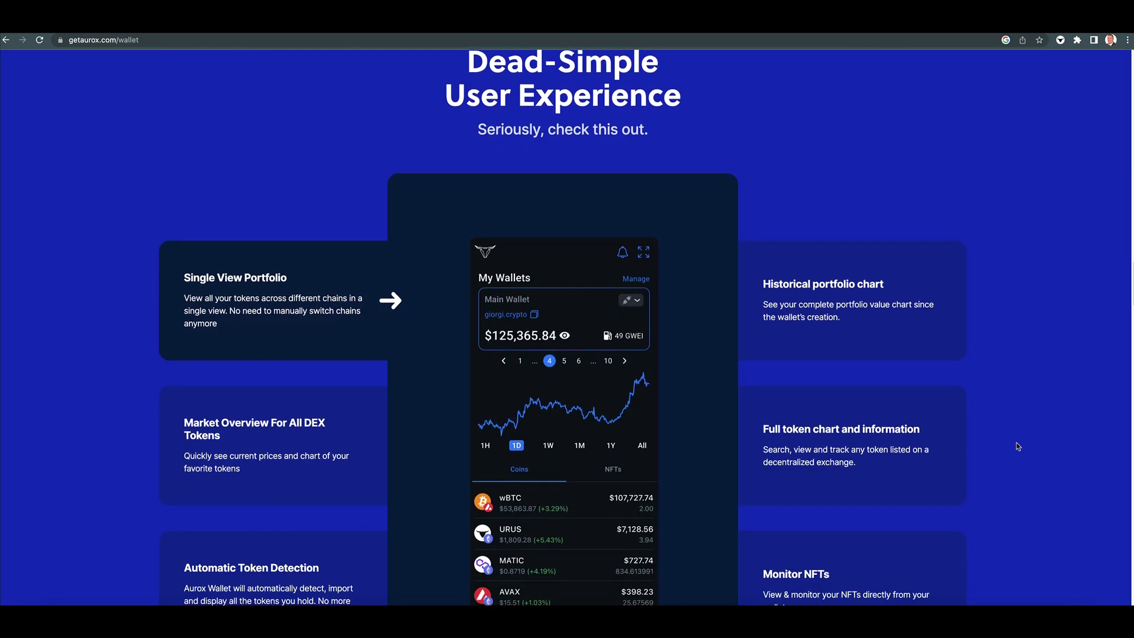
scroll(1018, 446, down, 2)
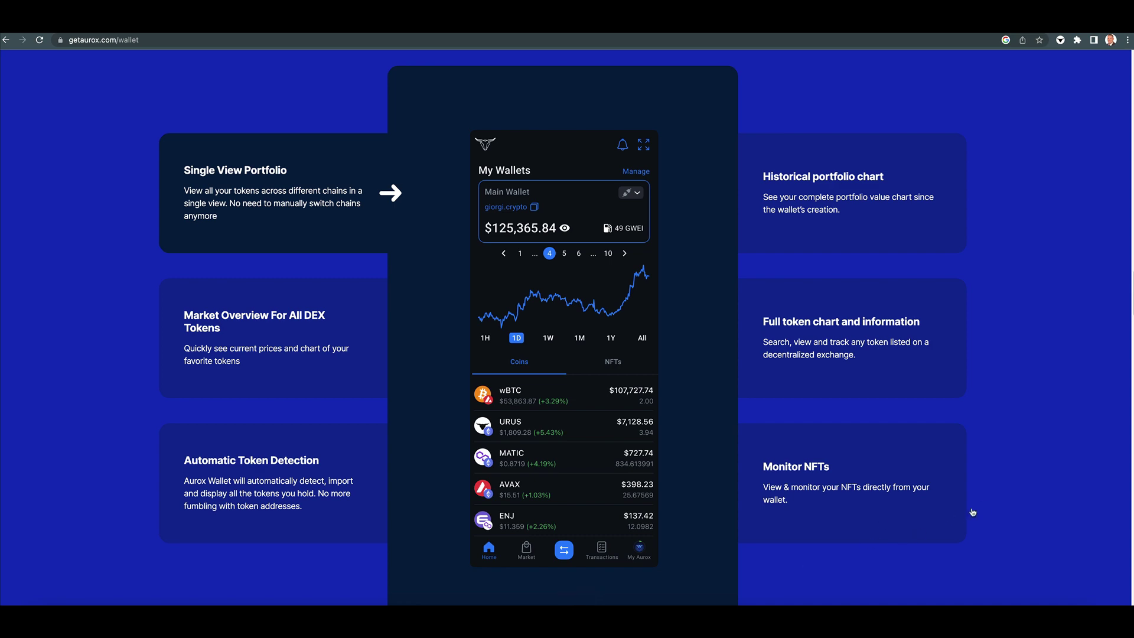
scroll(982, 508, down, 1)
scroll(983, 508, down, 10)
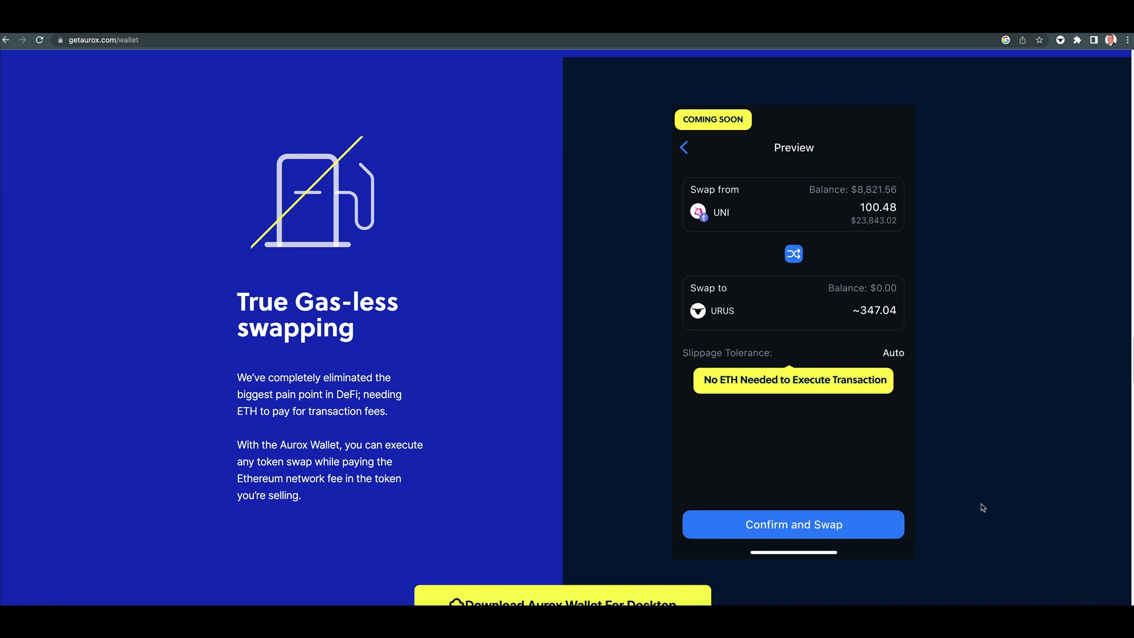
- Scroll past cross-chain swapping and the trading terminal to the 'Get 50% commission for referrals' card
scroll(974, 493, down, 3)
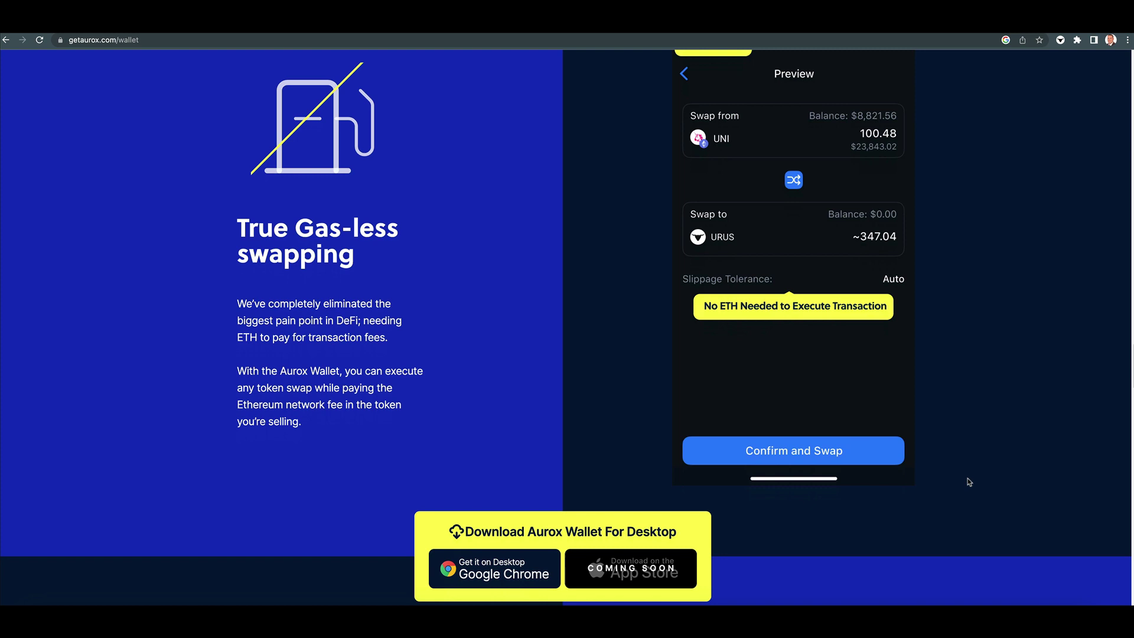
scroll(969, 481, down, 5)
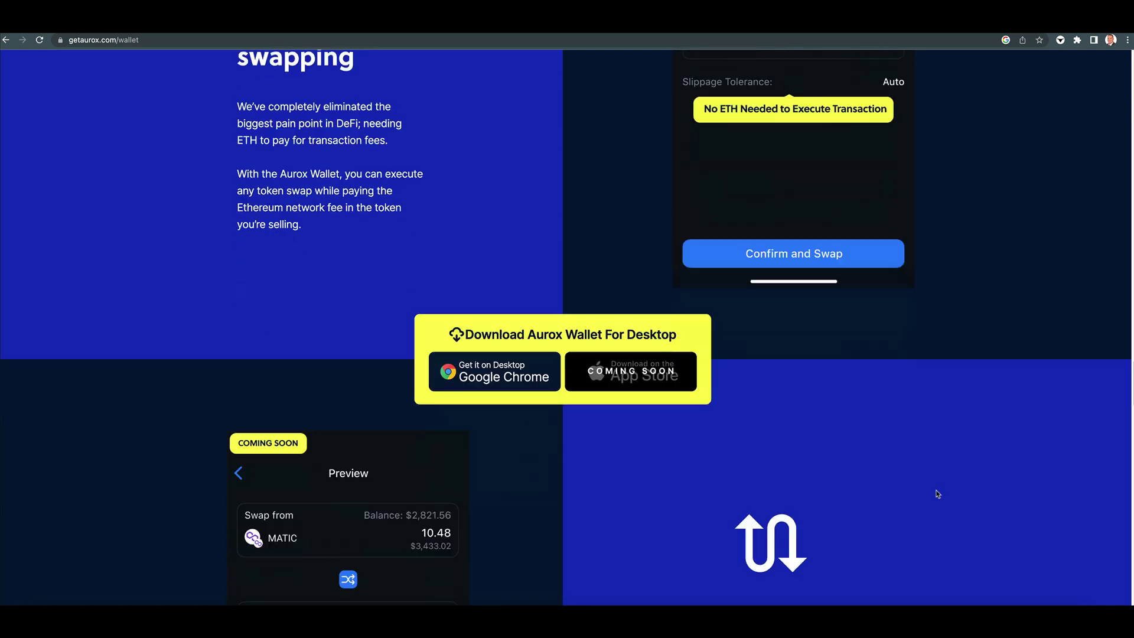
scroll(893, 500, down, 5)
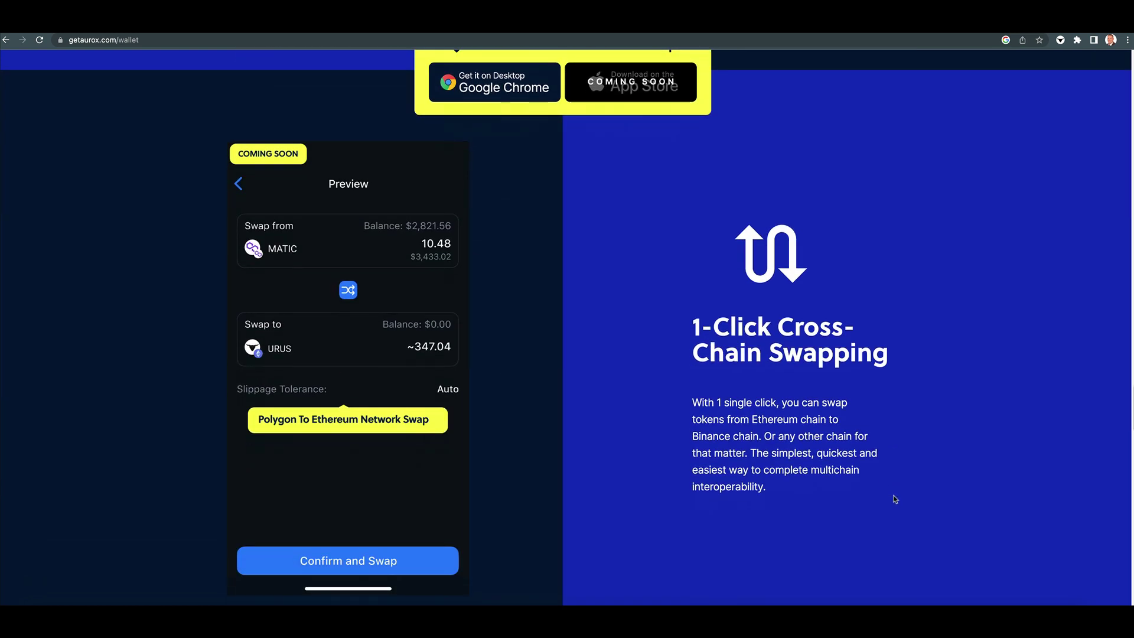
scroll(895, 499, down, 1)
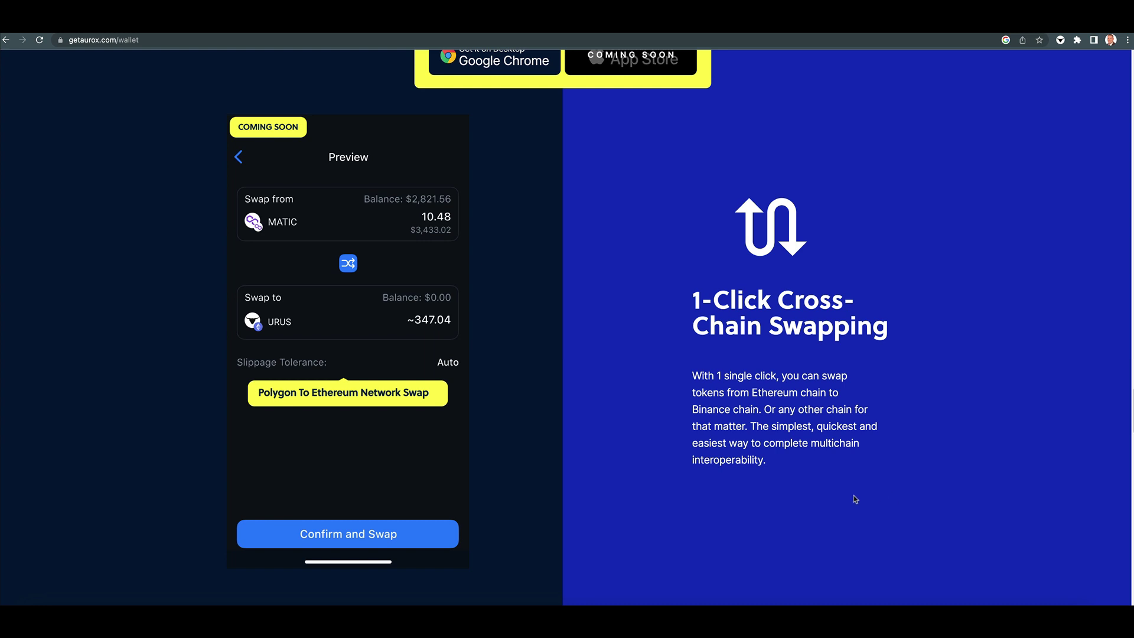
scroll(854, 499, down, 10)
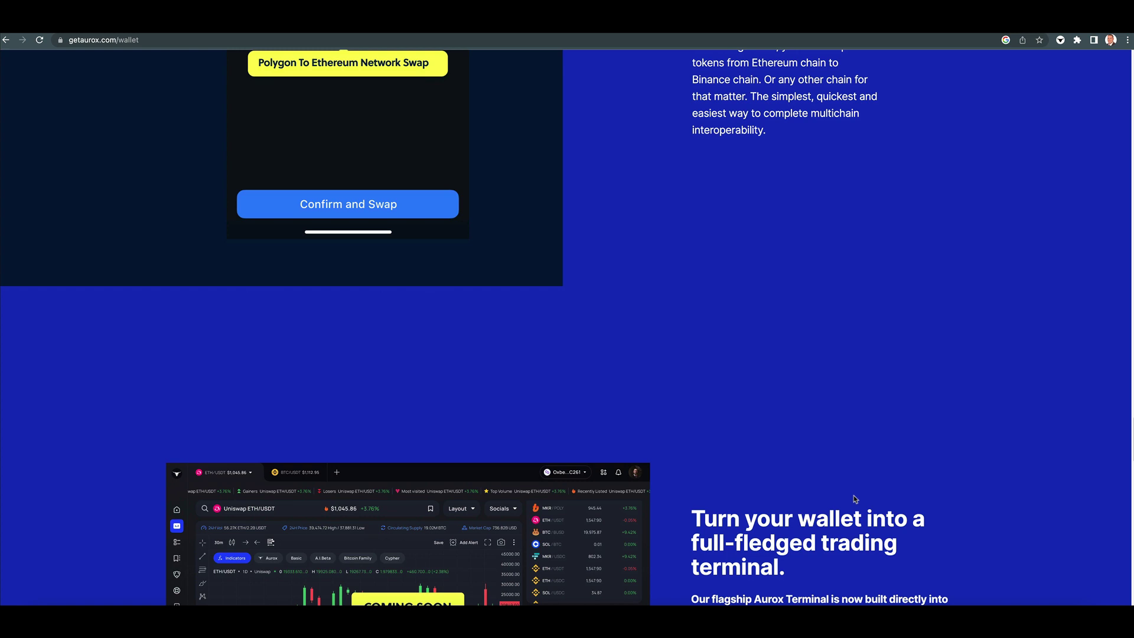
scroll(854, 499, down, 1)
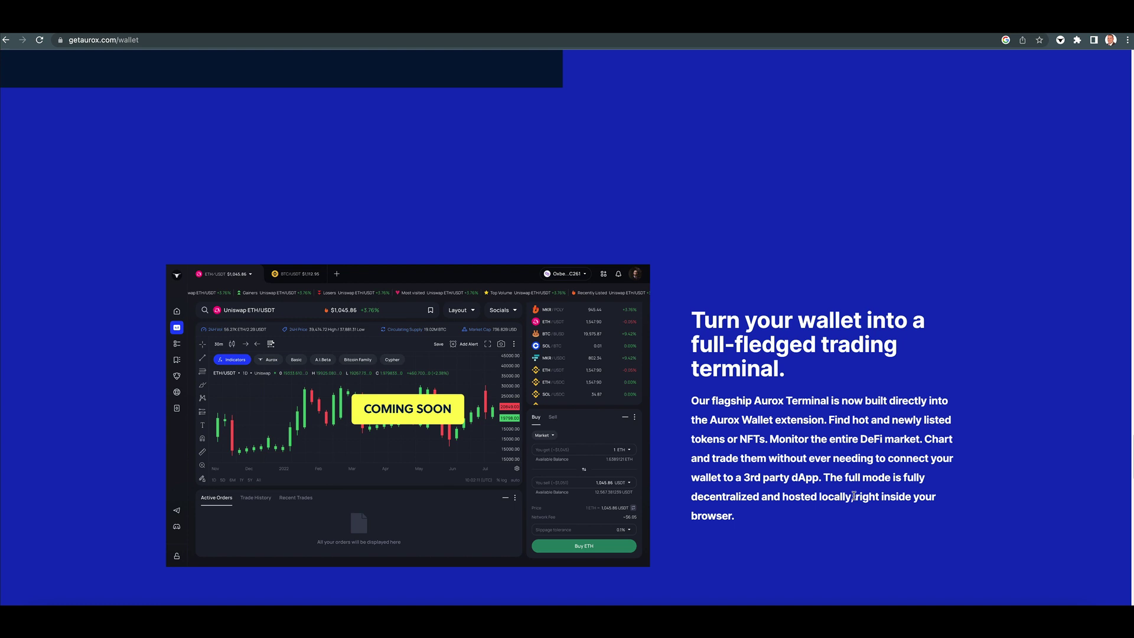
scroll(790, 519, down, 1)
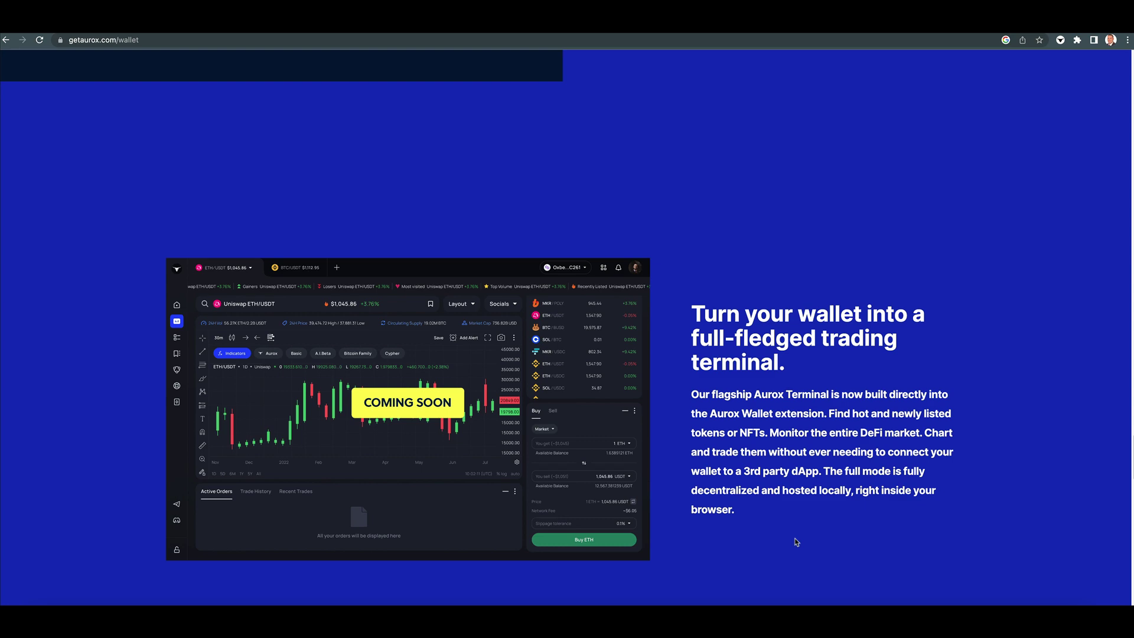
scroll(796, 542, down, 8)
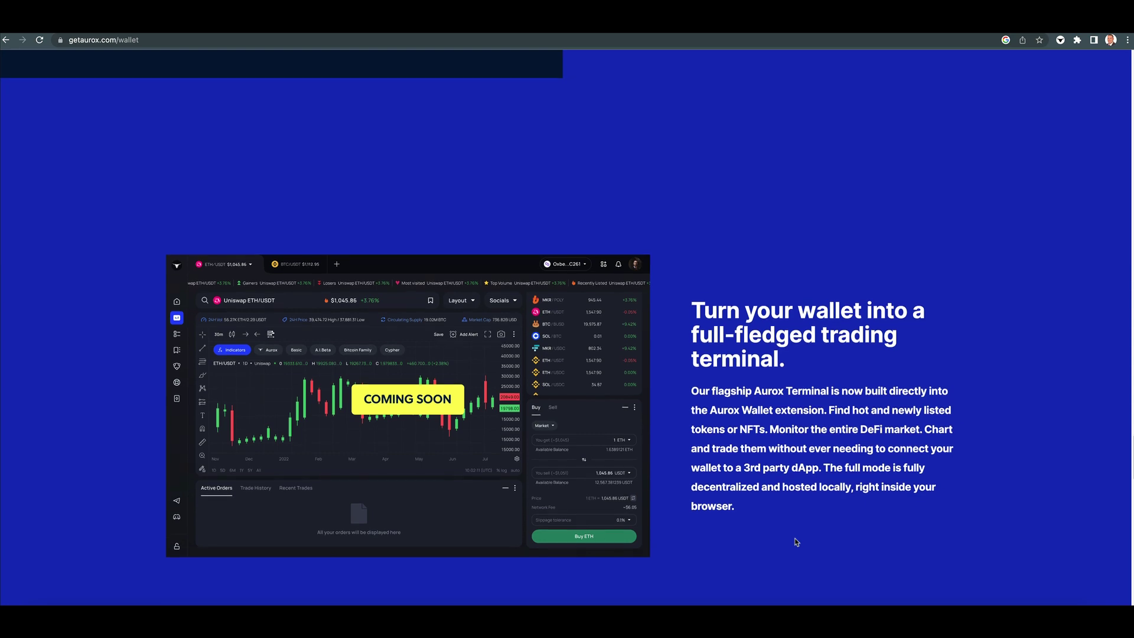
scroll(927, 508, down, 1)
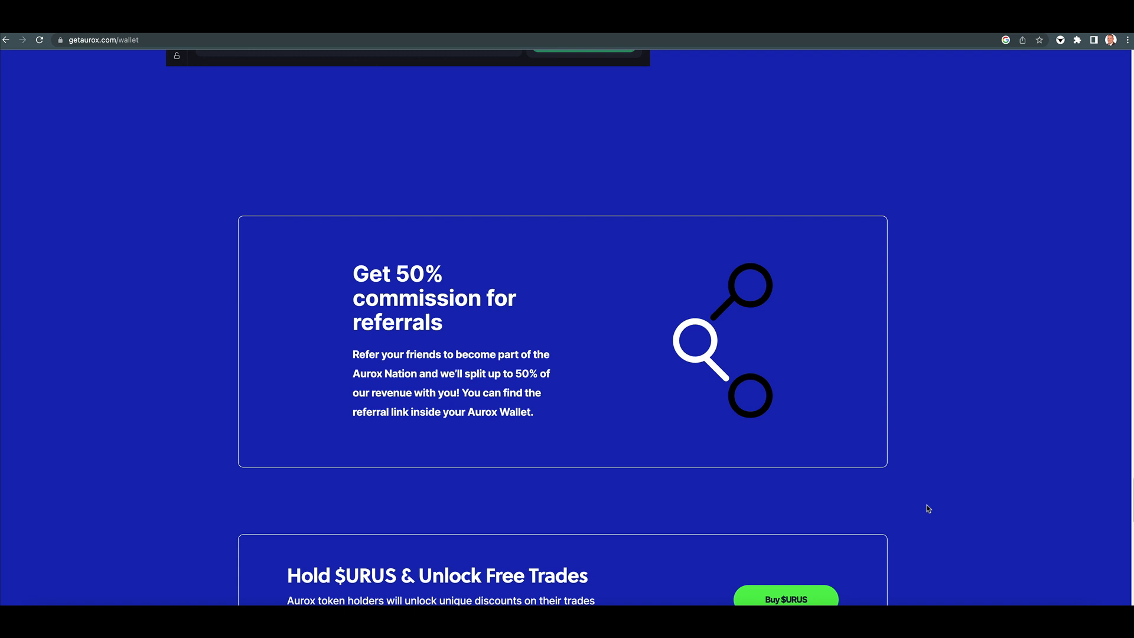
scroll(928, 509, down, 1)
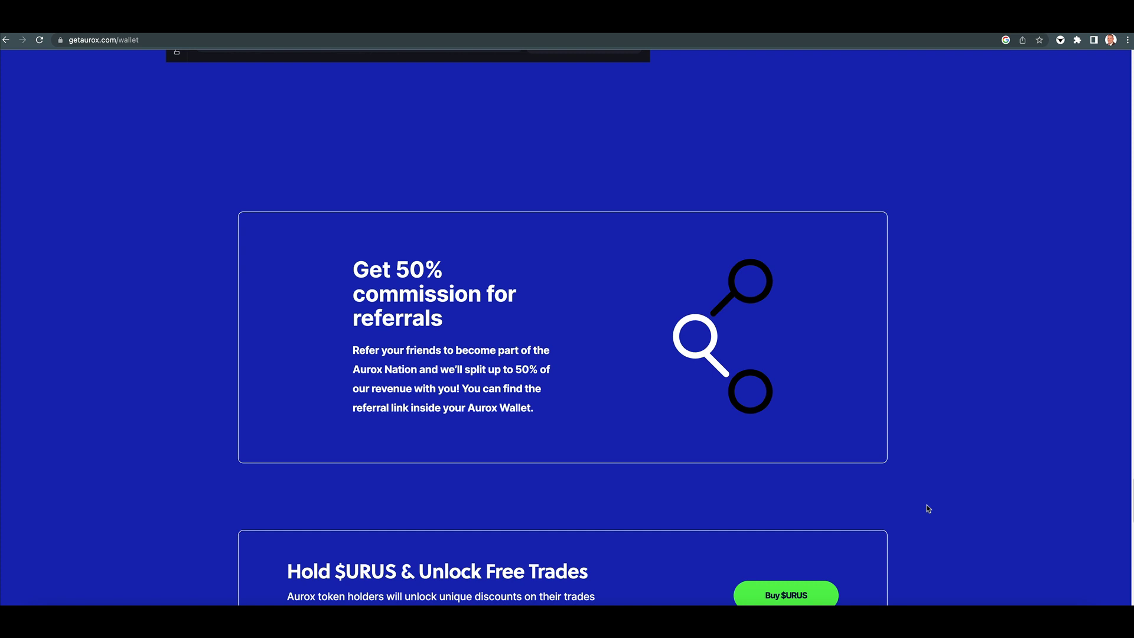
scroll(927, 509, down, 1)
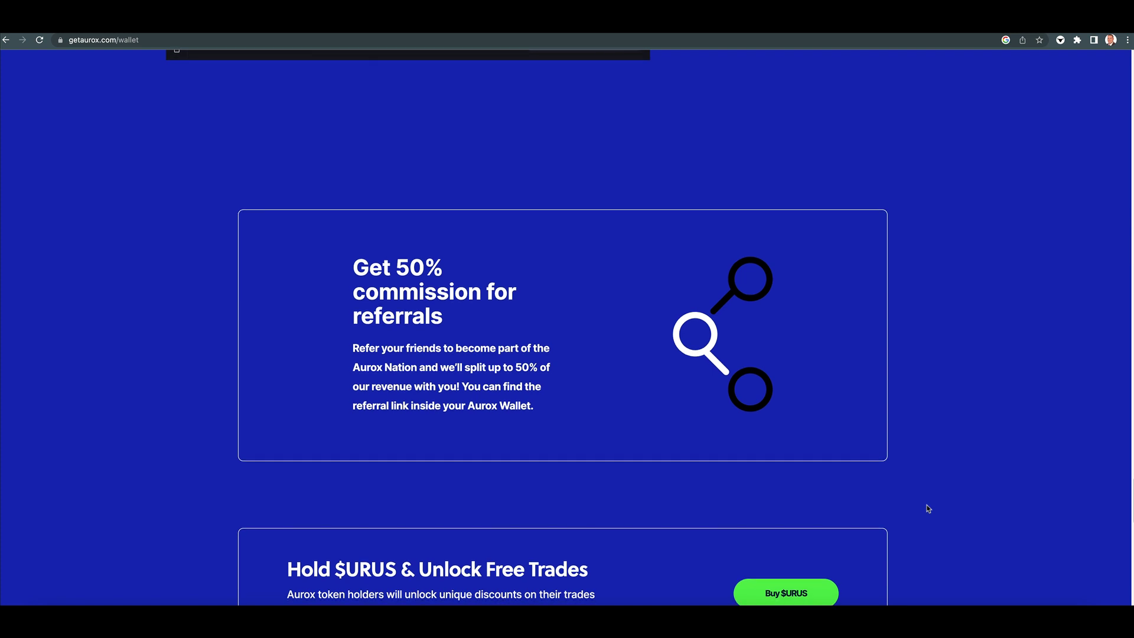
scroll(927, 508, down, 5)
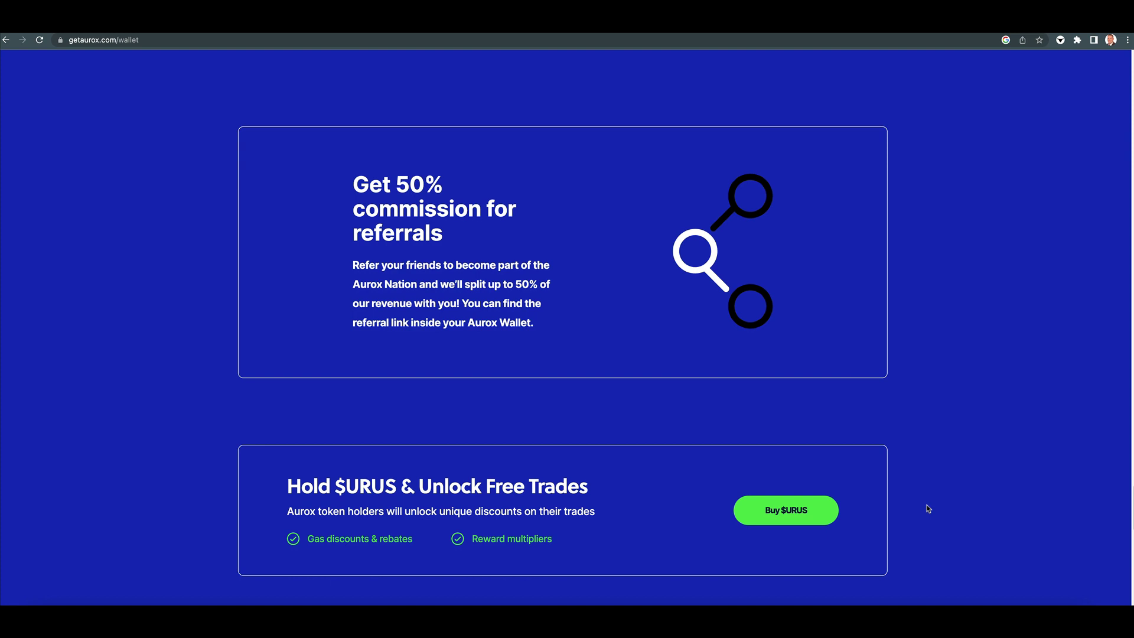
scroll(928, 509, down, 3)
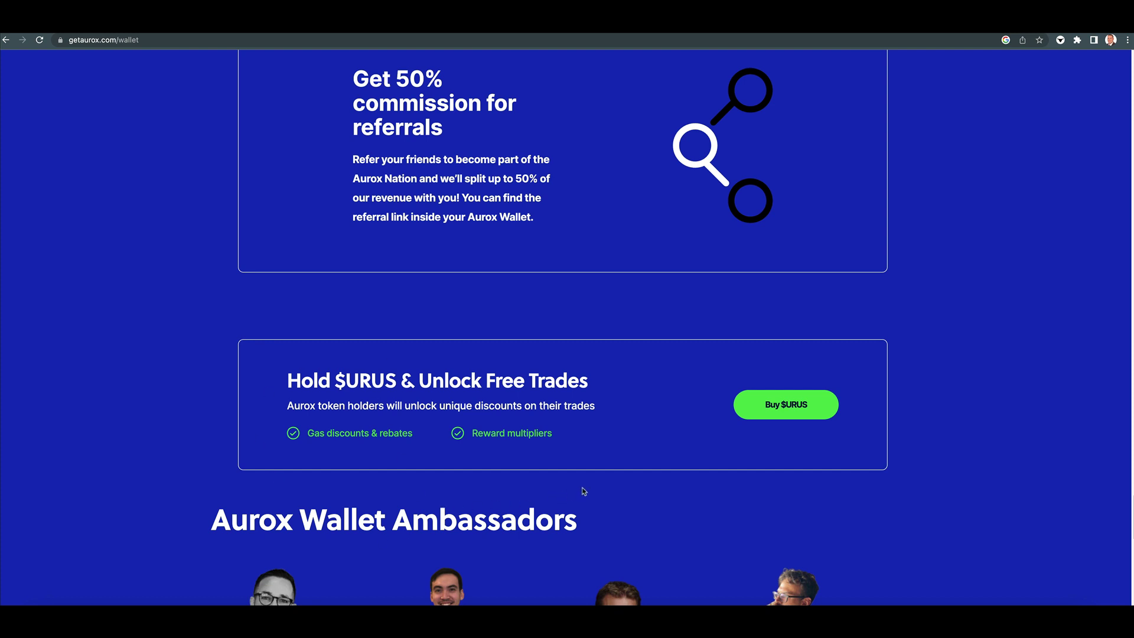
scroll(583, 491, up, 3)
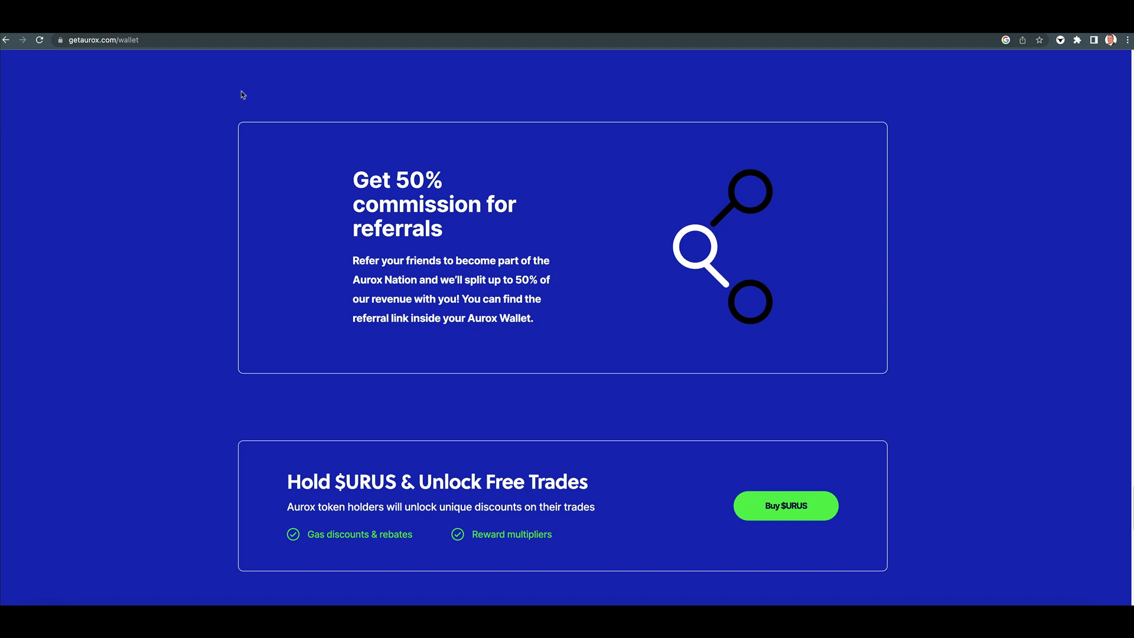
- On Uniswap's swap page, view the Aurox wallet's My Balances list, scrolling down to ETH
key(ctrl+Tab)
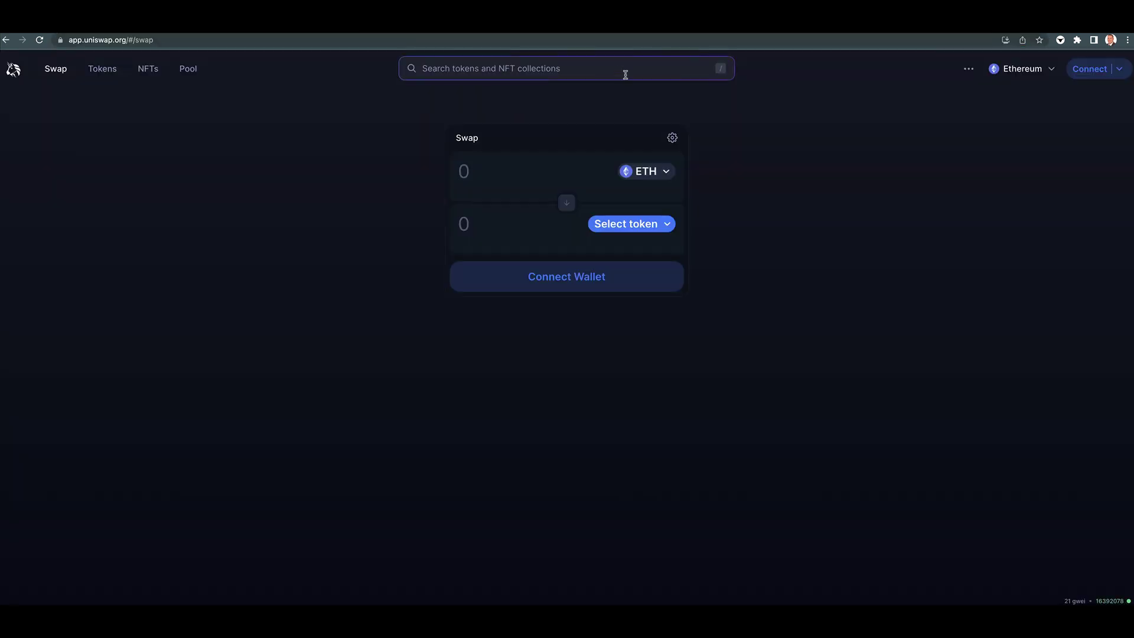
click(1060, 40)
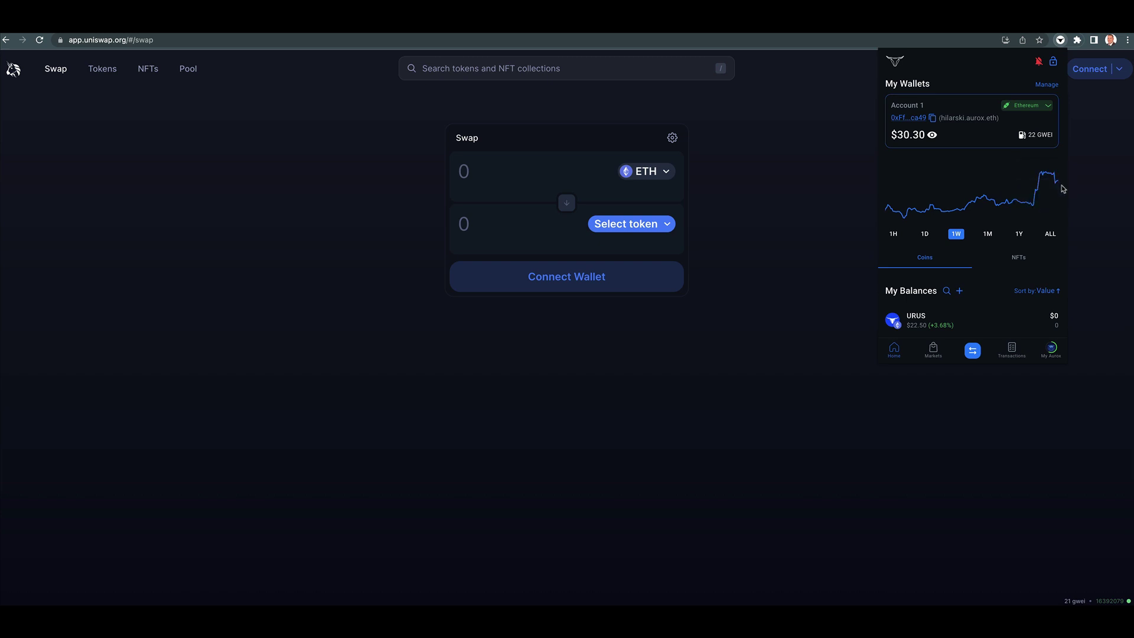
scroll(971, 275, down, 3)
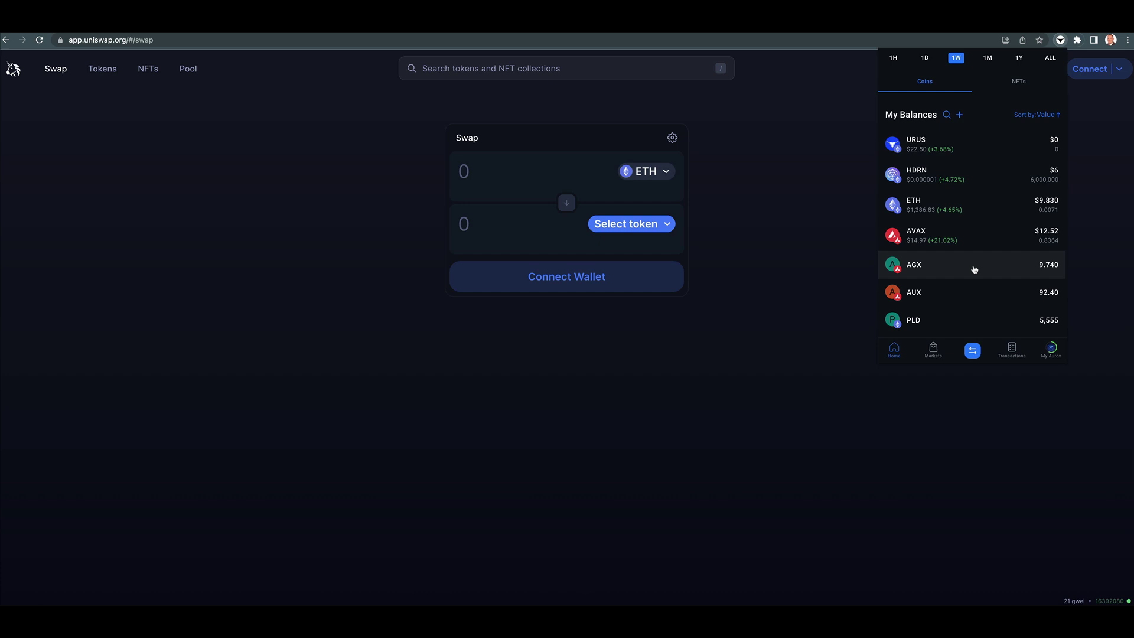
- Connect the browser wallet to Uniswap via the MetaMask option
click(1099, 73)
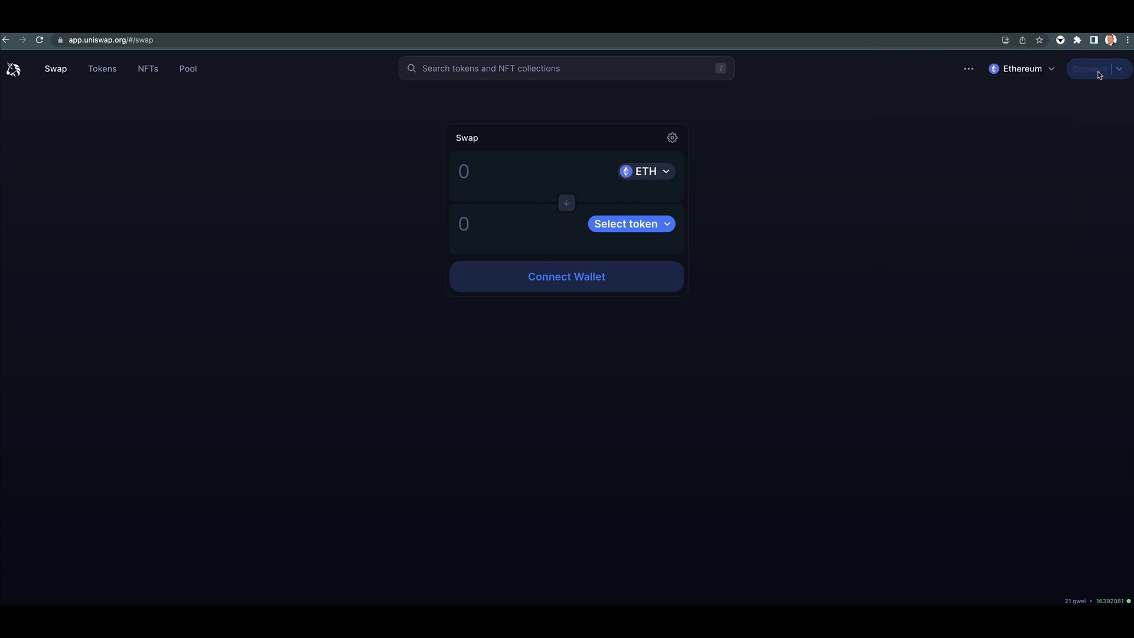
click(1086, 77)
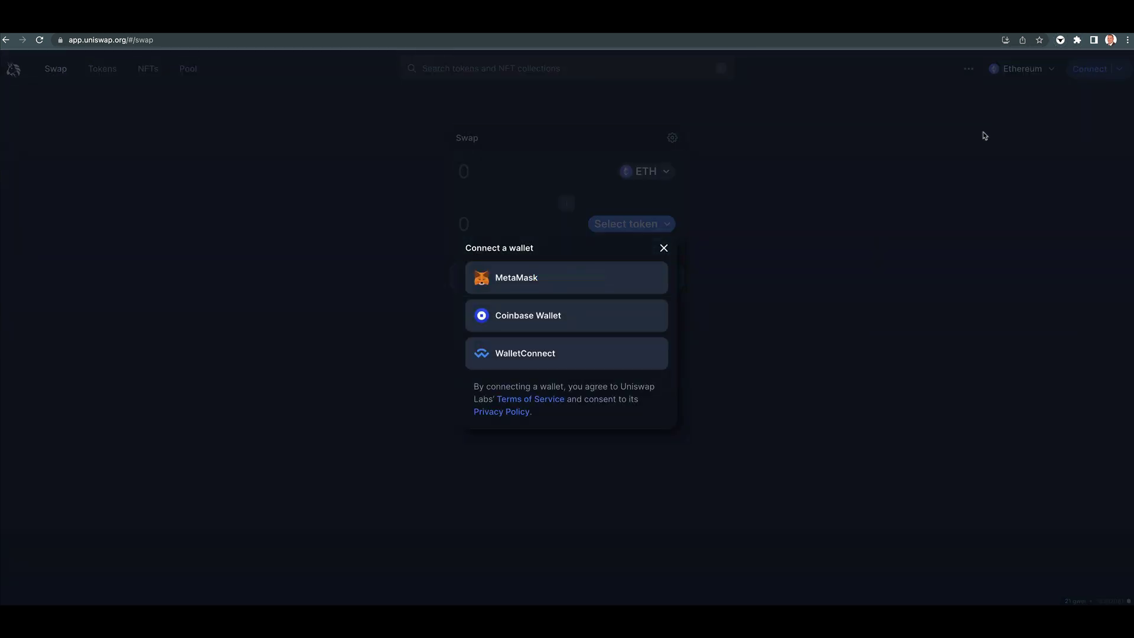
click(506, 280)
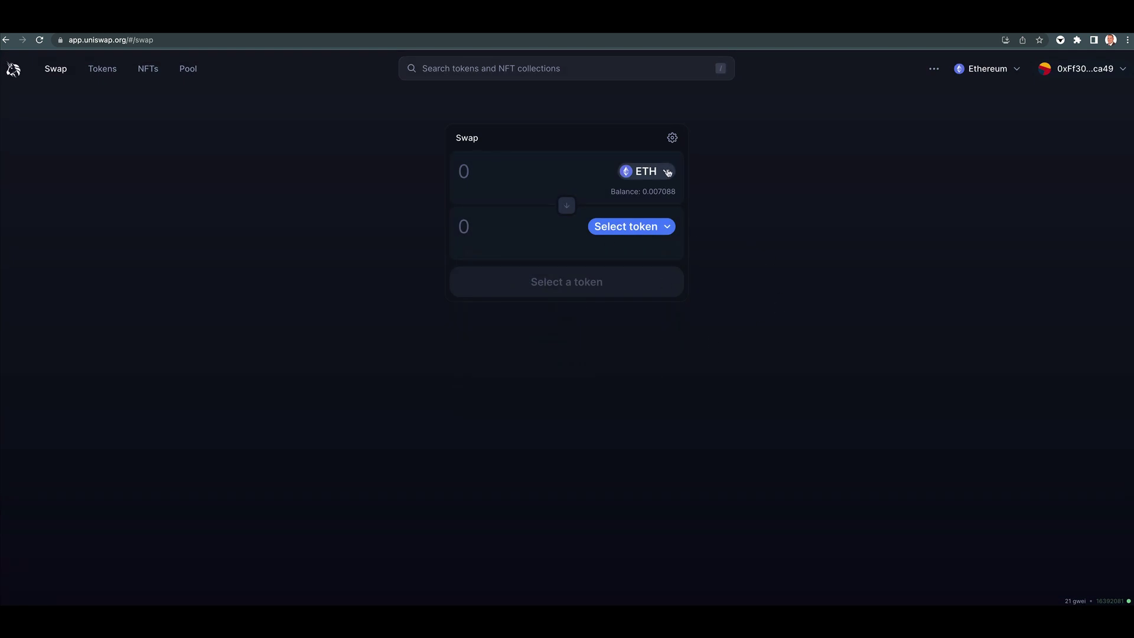
- Set Hedron (HDRN) as the sell token, accepting its caution notice, and ETH as the receive token
click(667, 173)
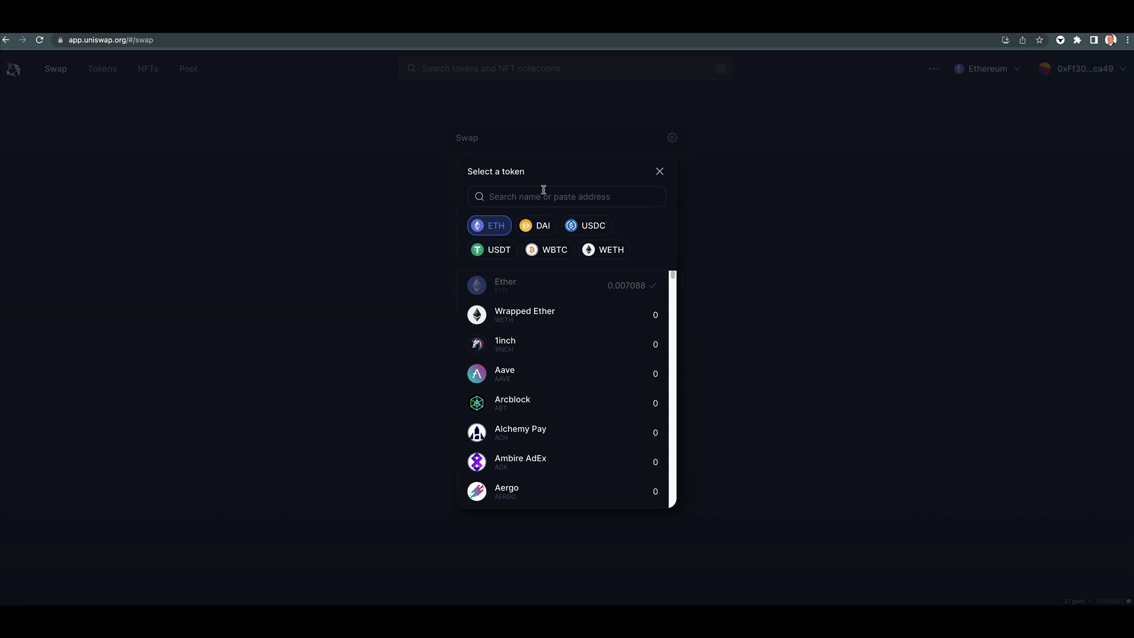
text(hdr)
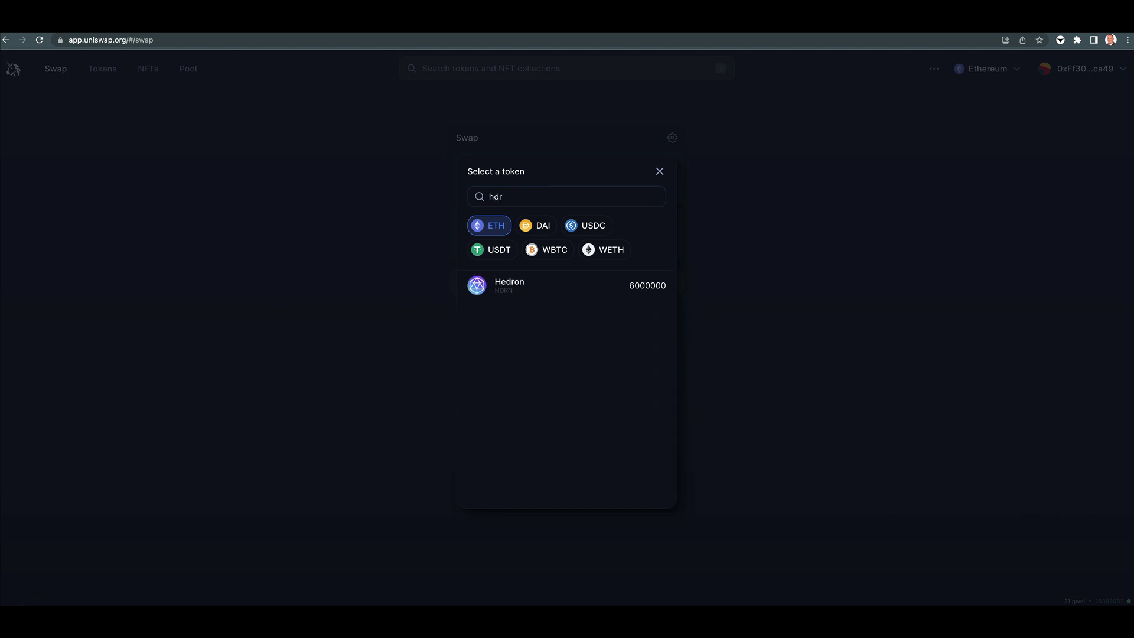
click(551, 289)
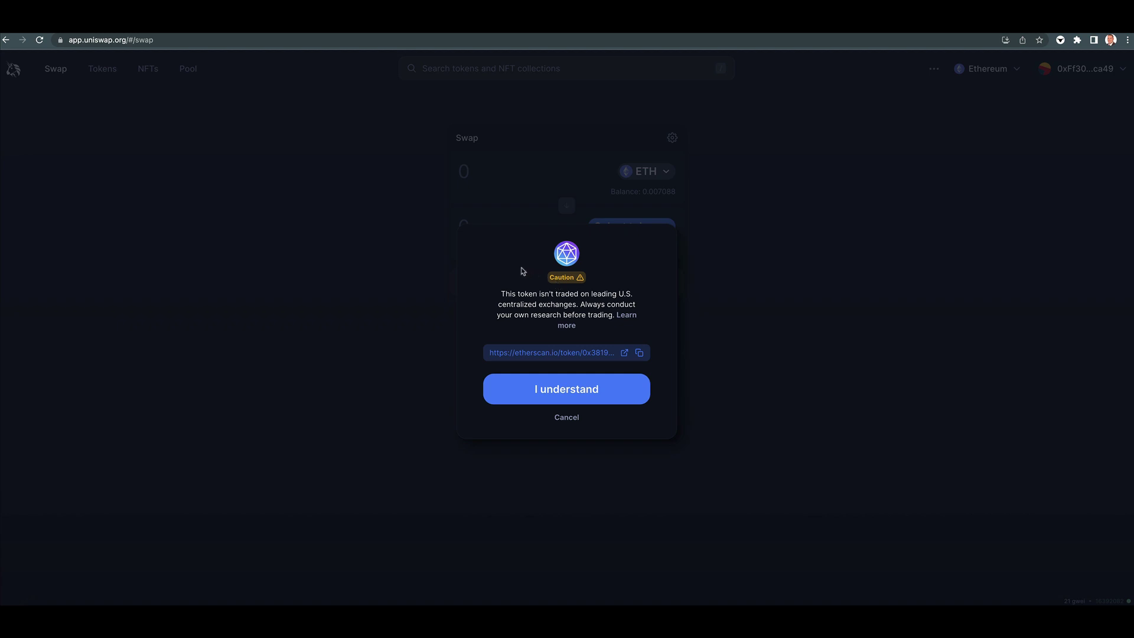
click(556, 389)
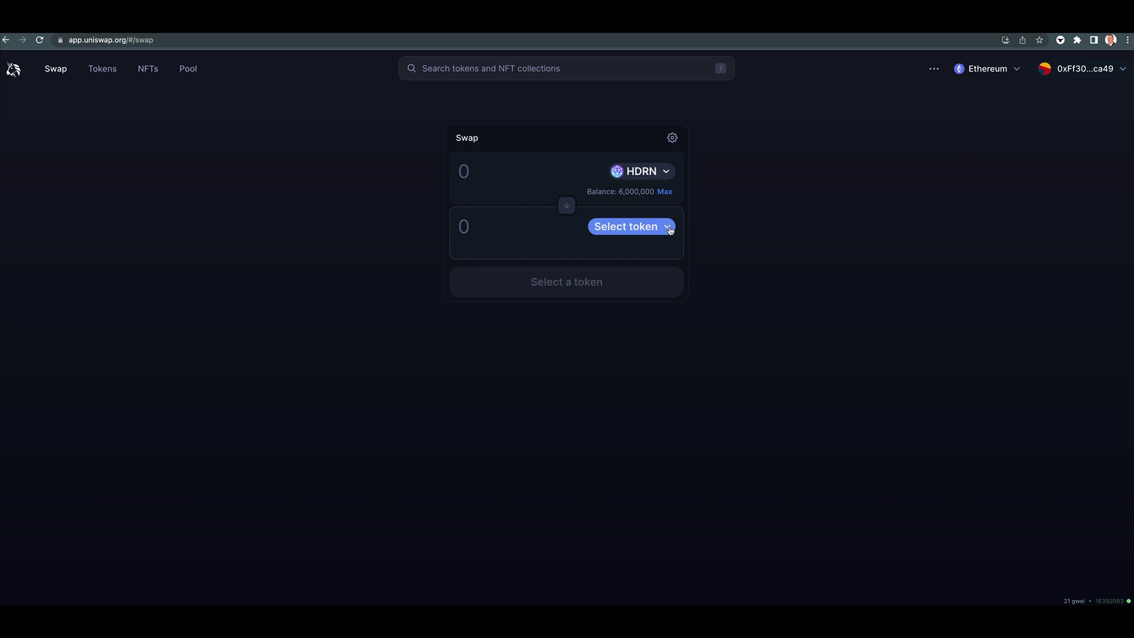
click(670, 227)
click(491, 234)
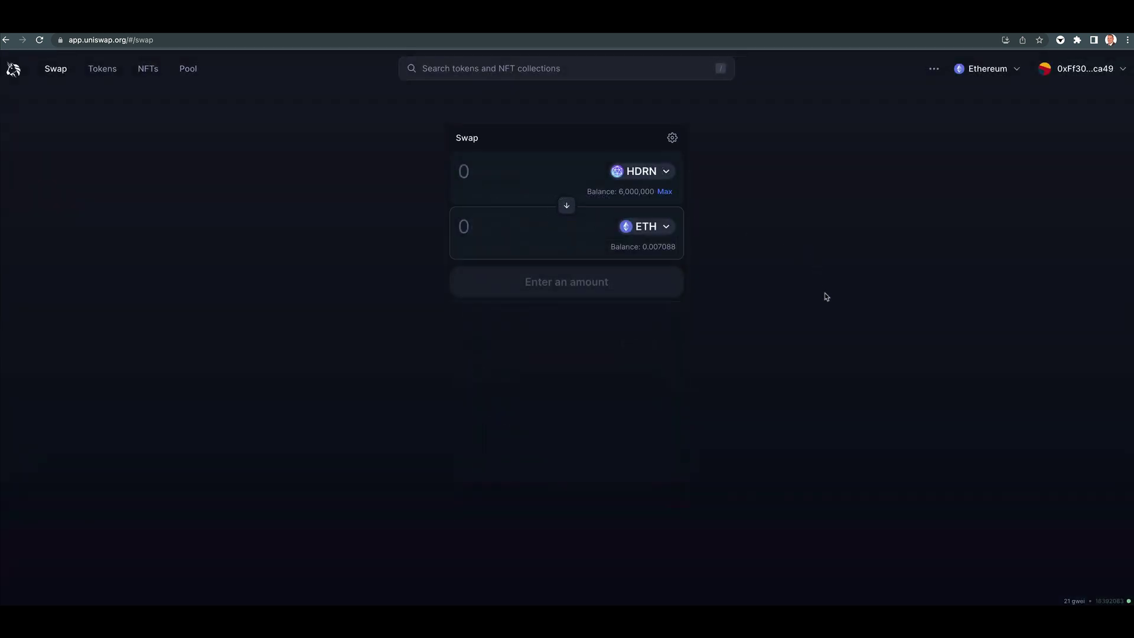
- Enter the max 6,000,000 HDRN, request Uniswap's HDRN approval, simulate it in Aurox, then reject it
click(663, 192)
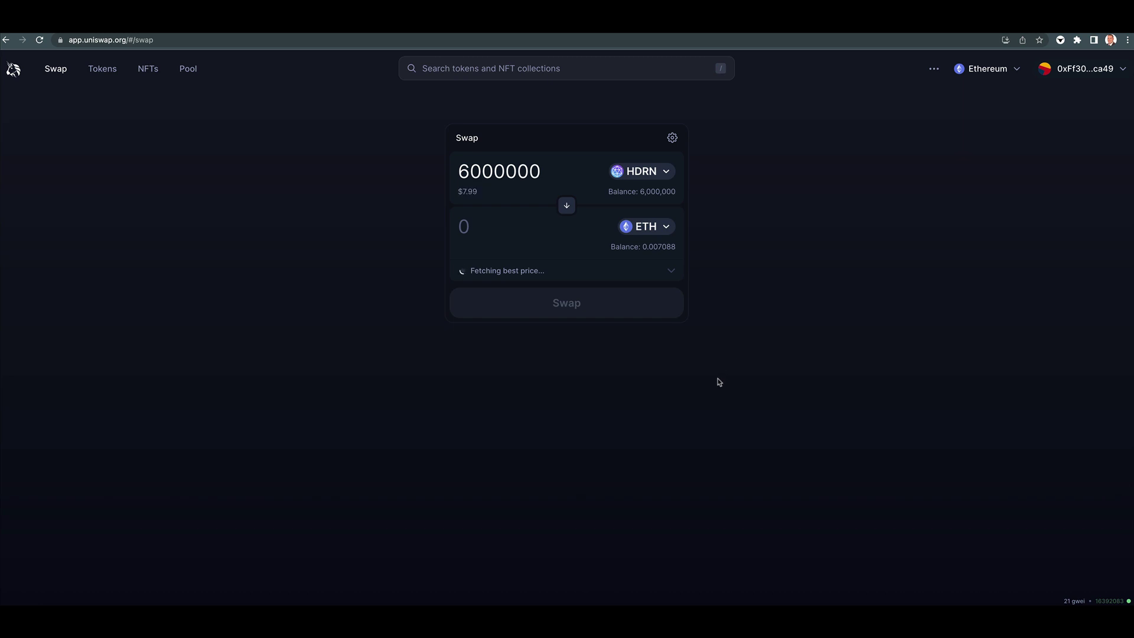
click(577, 314)
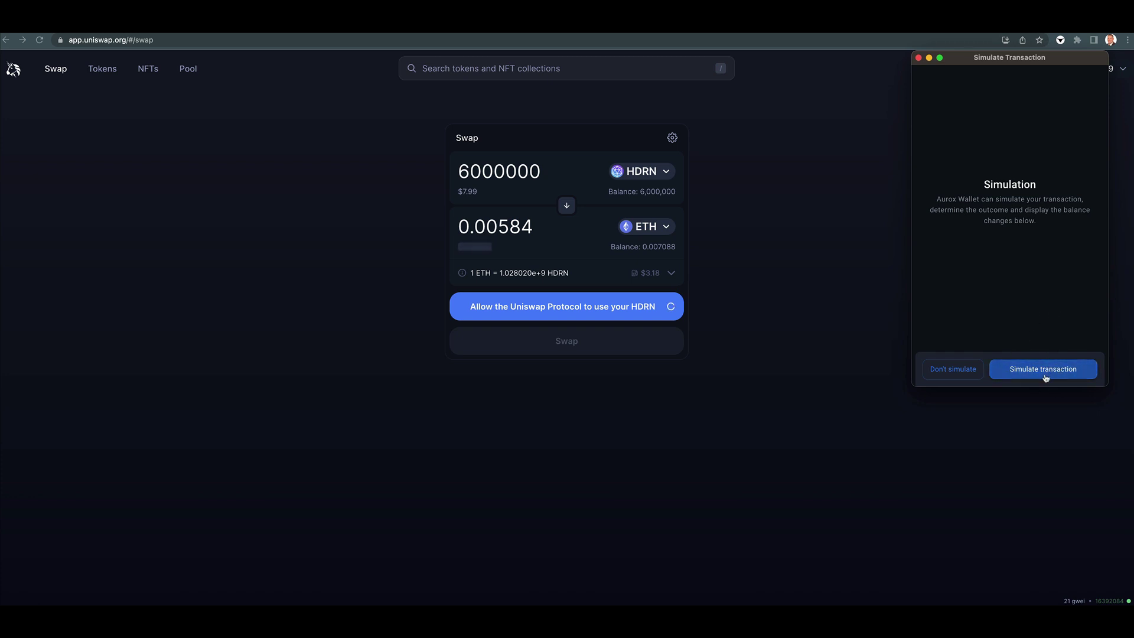
click(1045, 370)
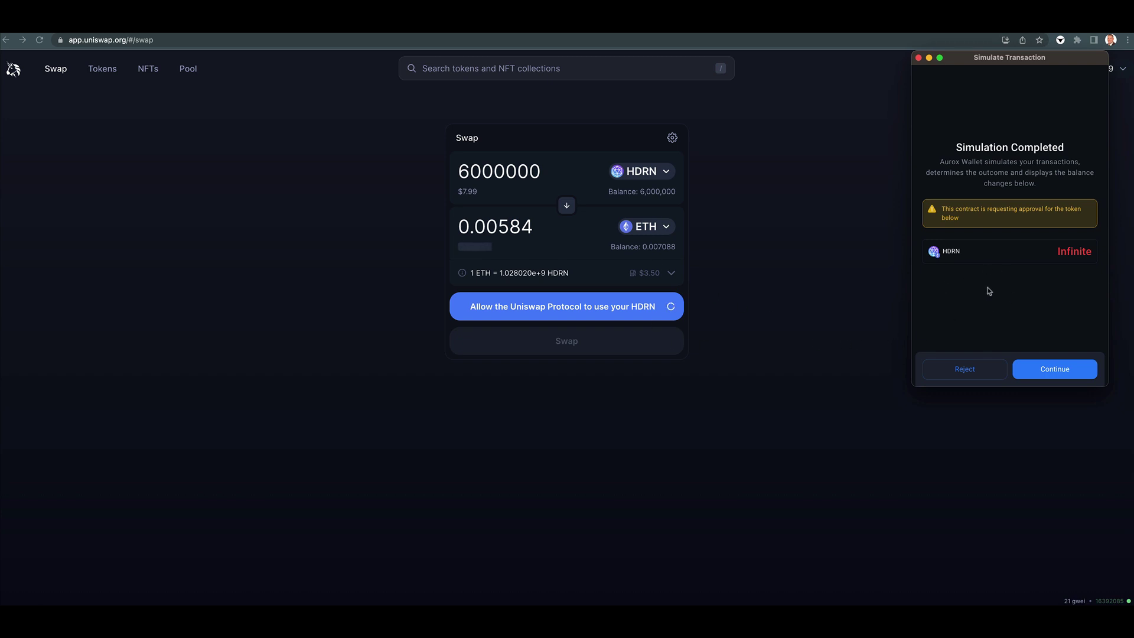
click(964, 369)
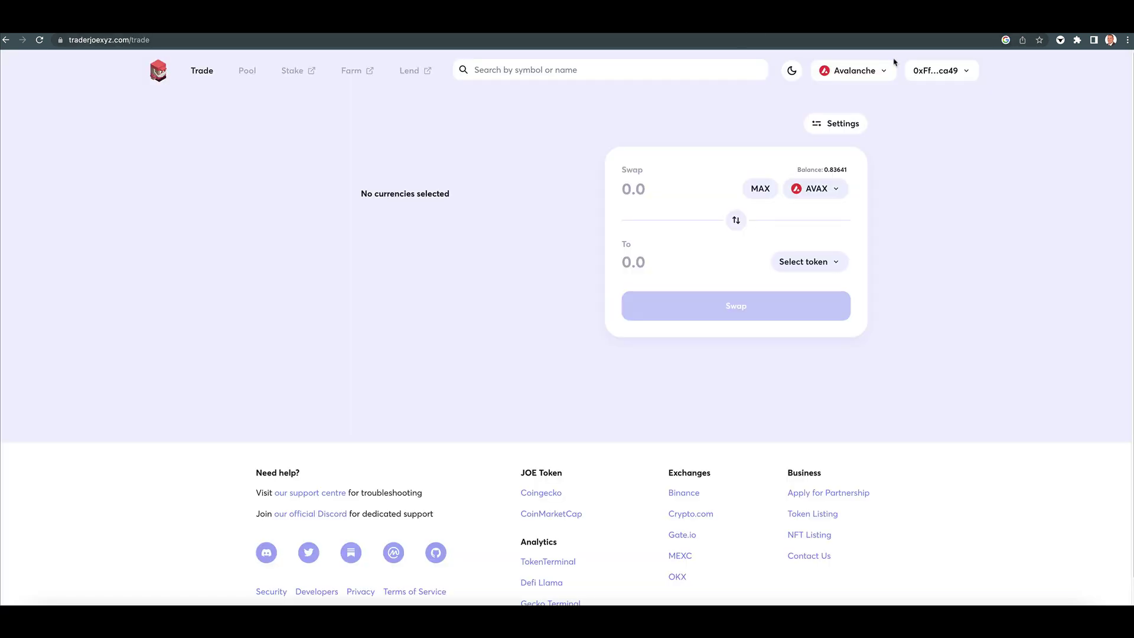
- Check the Aurox wallet's balance overview, then close it
click(1062, 41)
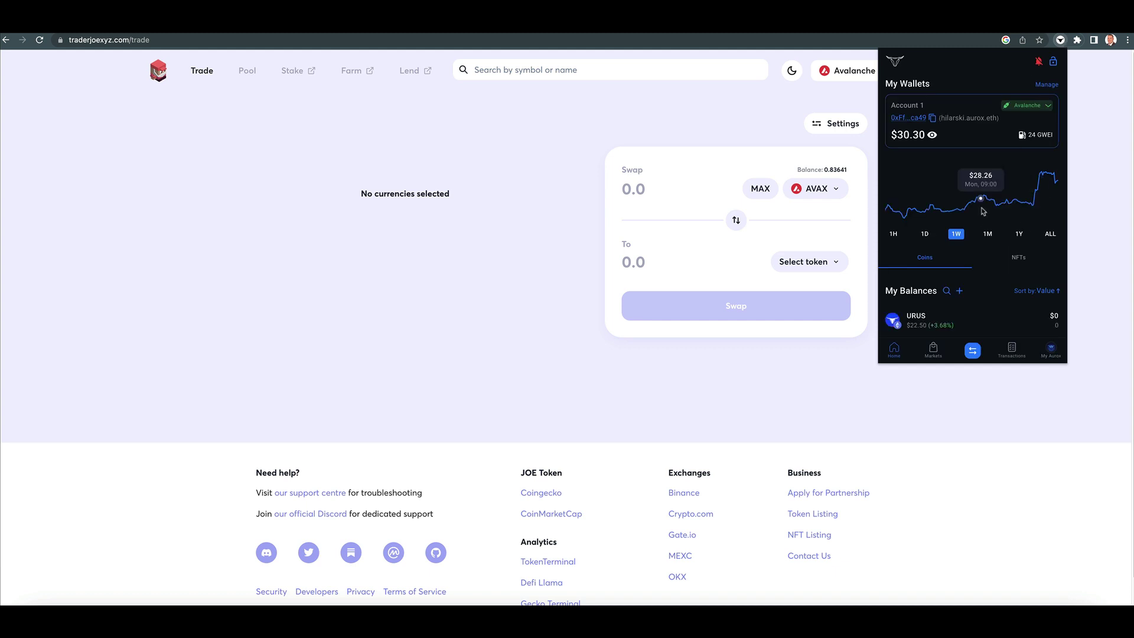
scroll(982, 211, down, 3)
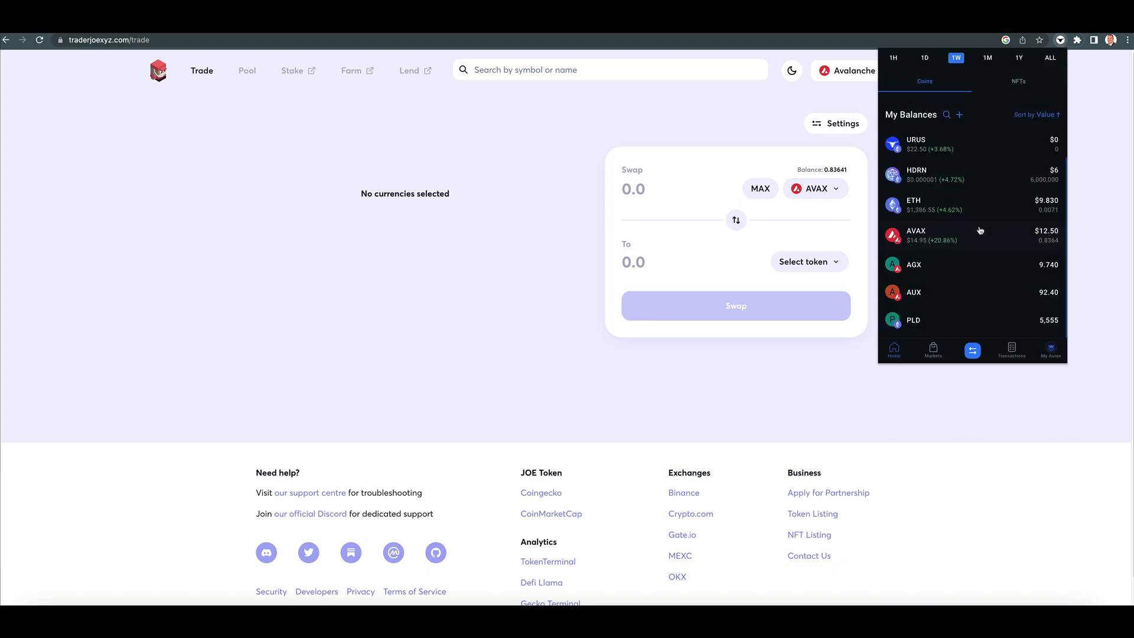
click(821, 365)
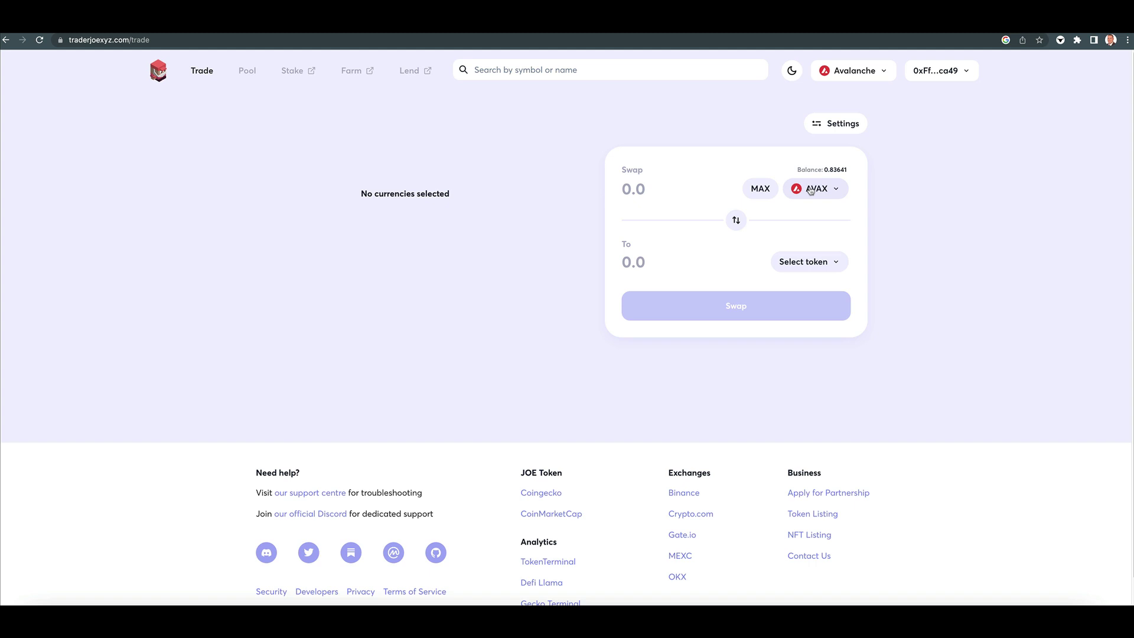
- Fill in the full 0.8364062464 AVAX balance and choose AUX from My Tokens to receive
click(761, 189)
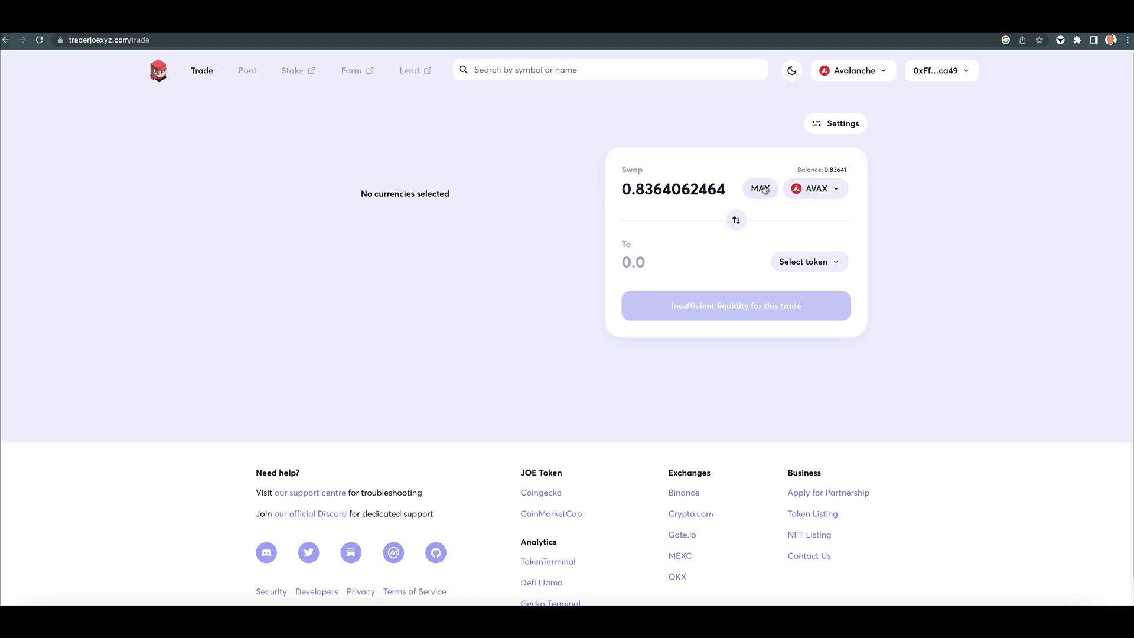
click(836, 264)
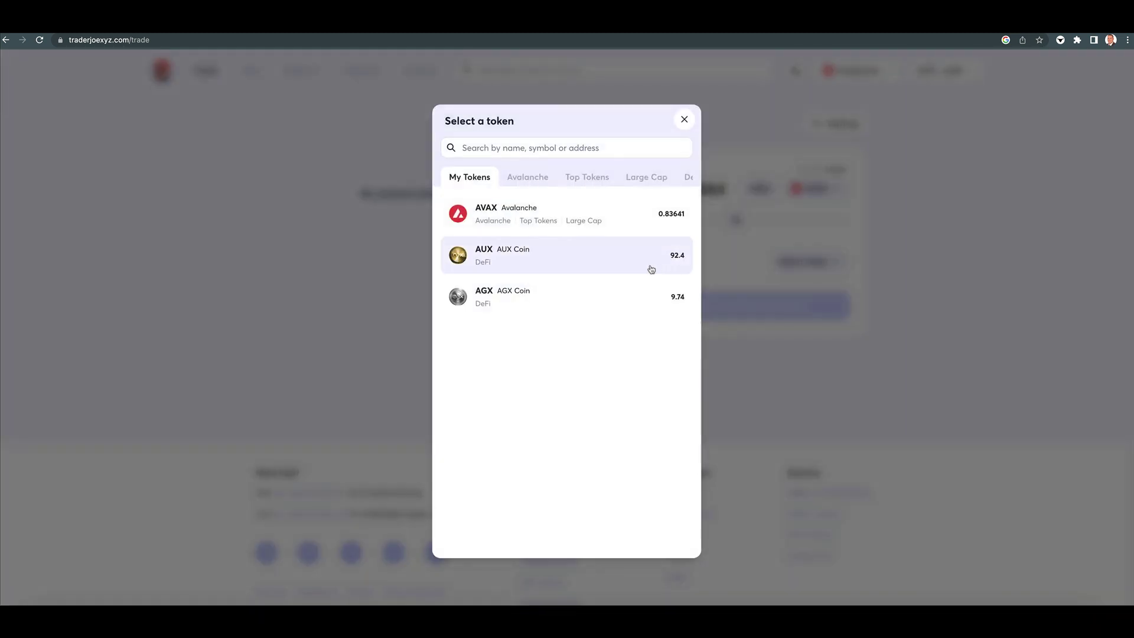
click(508, 254)
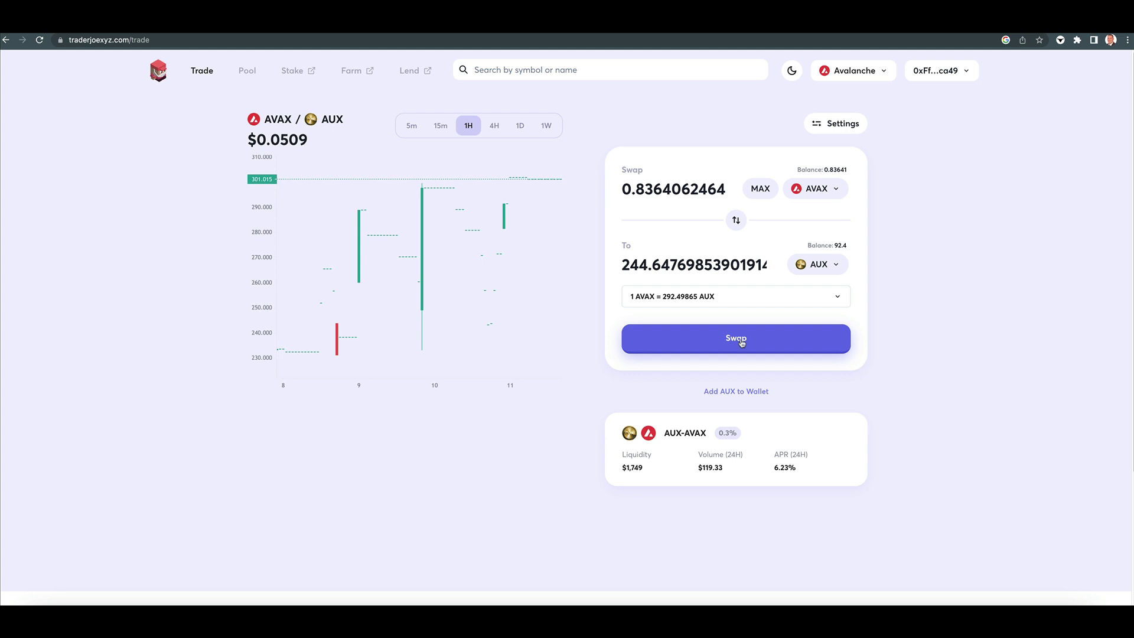
- Reject the full-balance swap, resubmit with 0.8 AVAX, and confirm the AUX balance of 325.01066
click(738, 340)
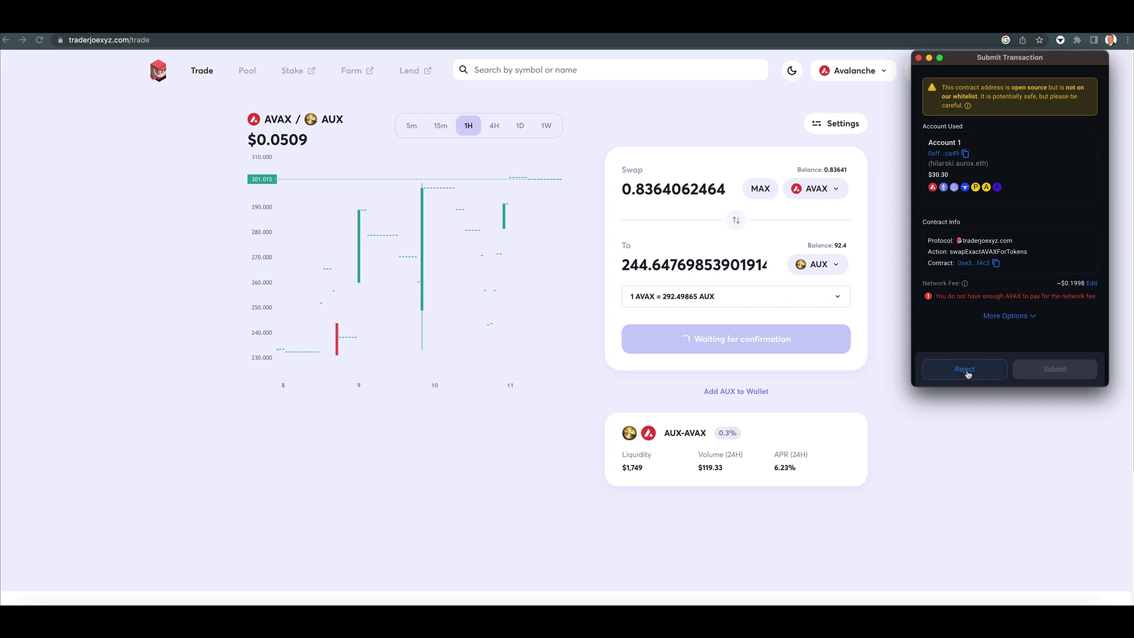
click(966, 370)
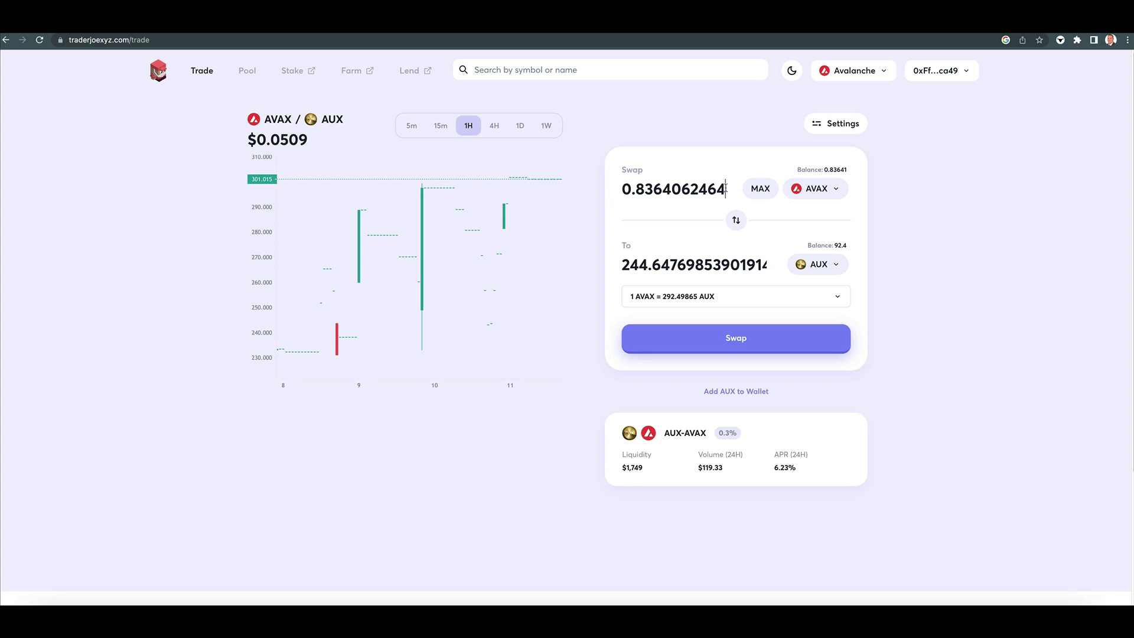
key(BackSpace)
key(BackSpace)
key(BackSpace)
key(BackSpace)
key(BackSpace)
key(BackSpace)
key(BackSpace)
key(BackSpace)
key(BackSpace)
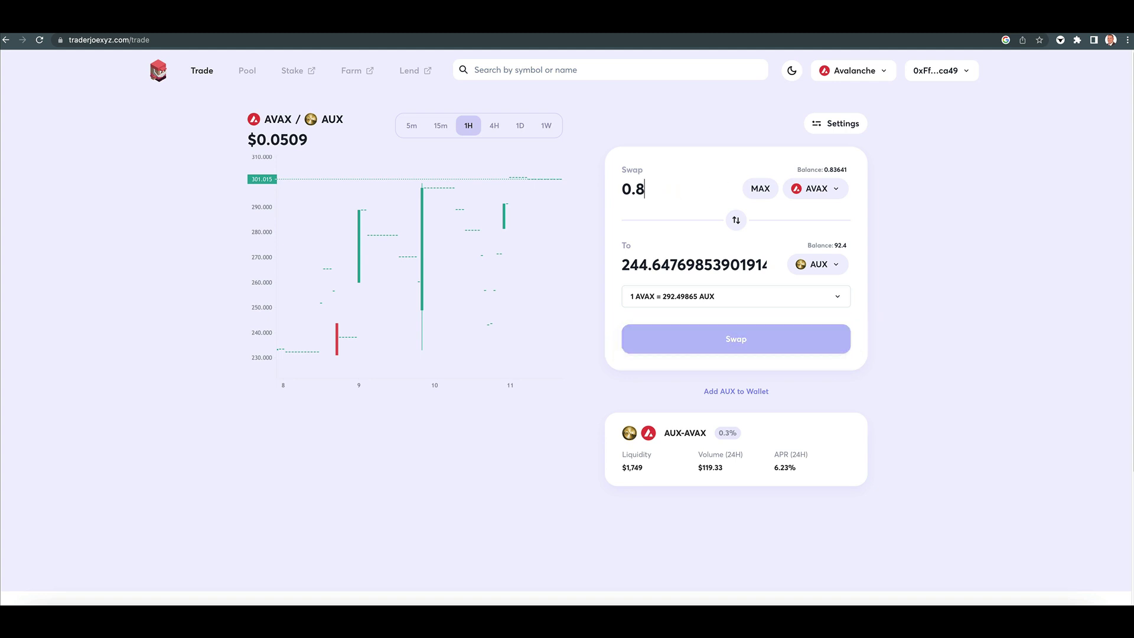
click(735, 338)
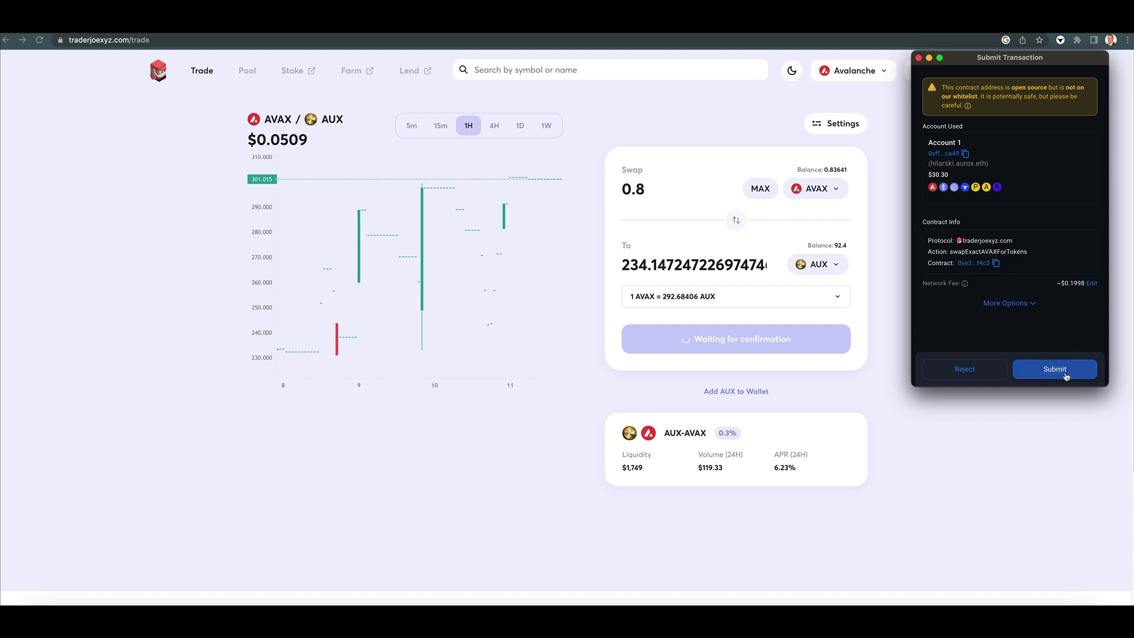
click(1061, 370)
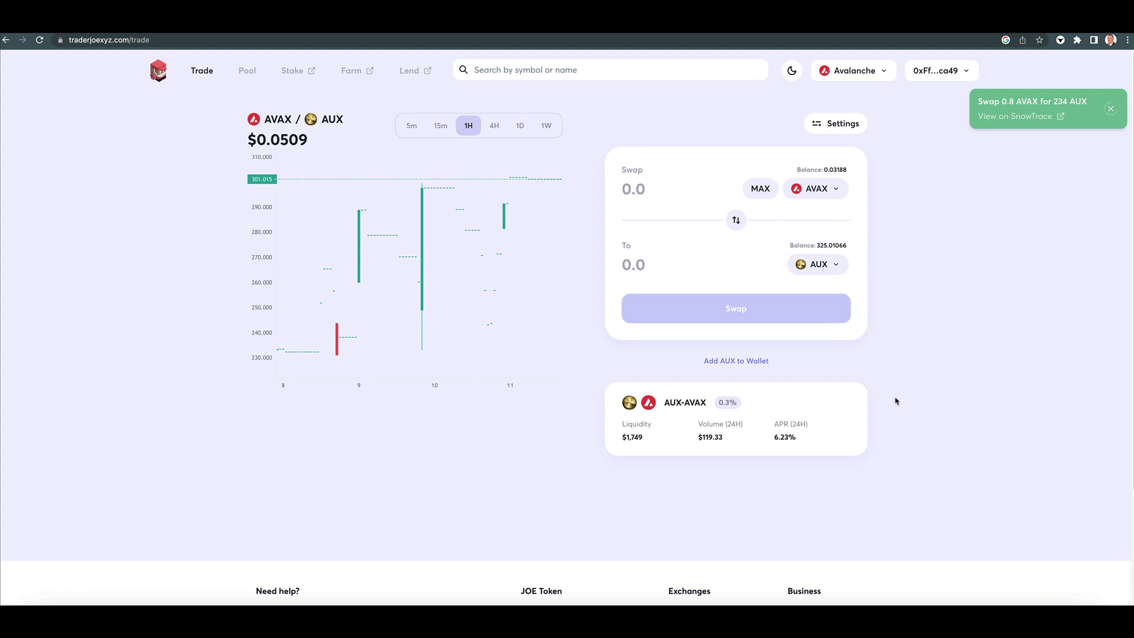
click(1060, 40)
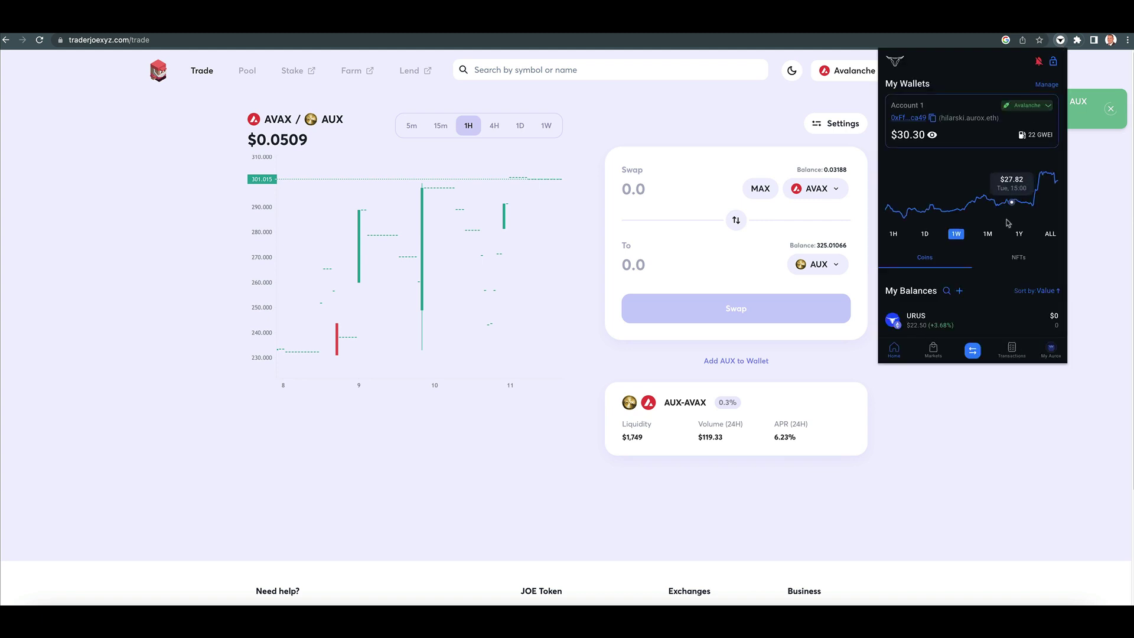
scroll(986, 247, down, 5)
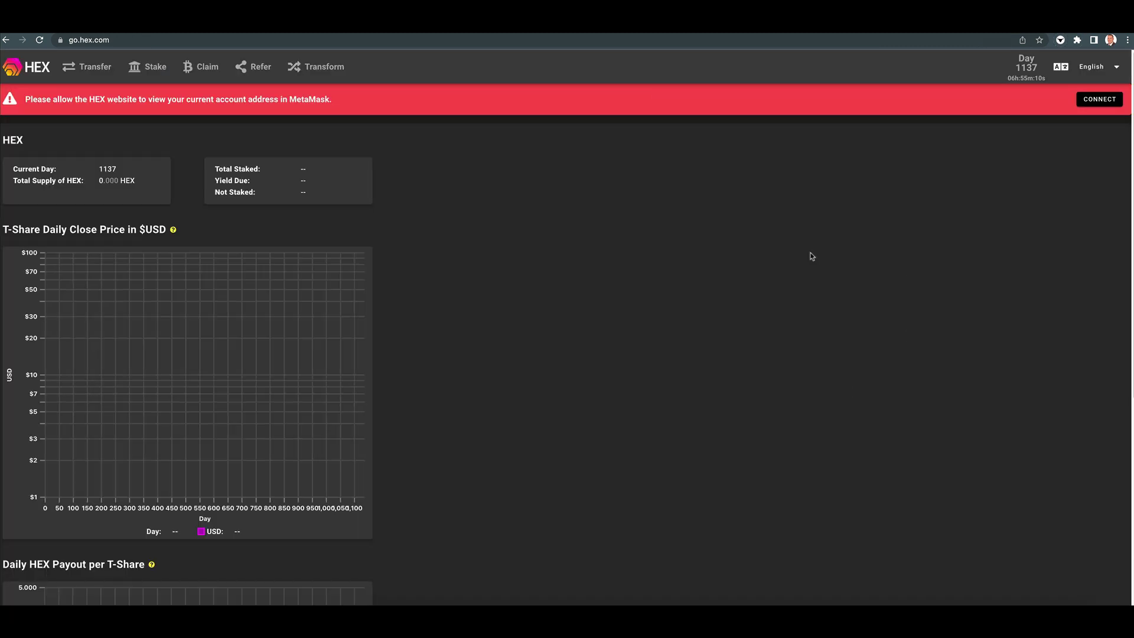
- Connect Account 1 to hex.com through the Aurox popup and go to the Stake tab
click(1105, 104)
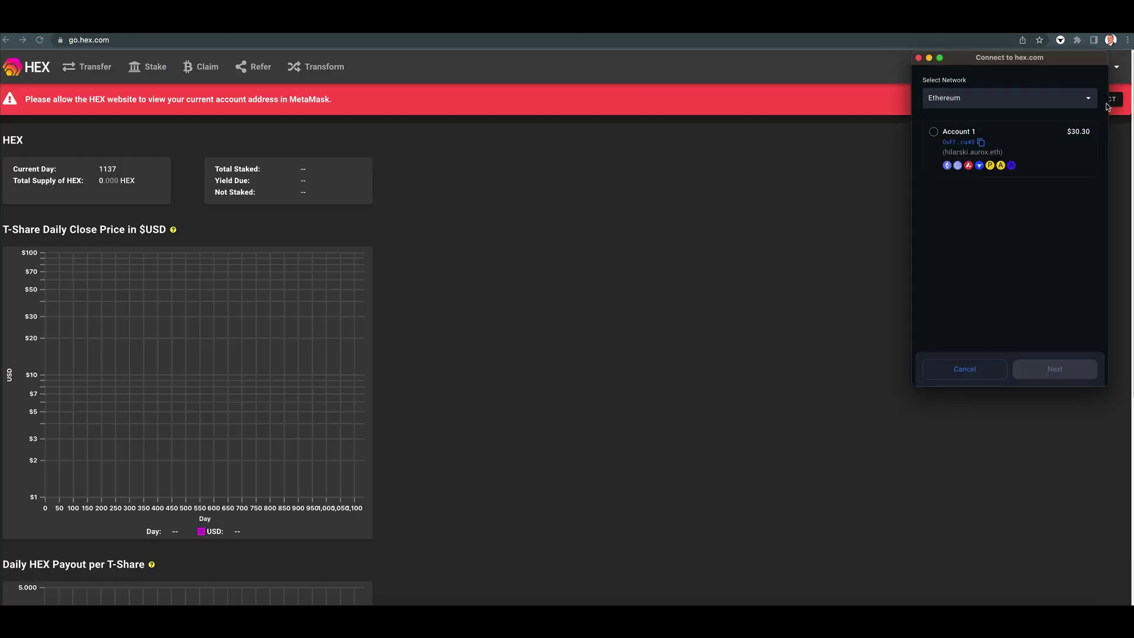
click(933, 131)
click(1066, 376)
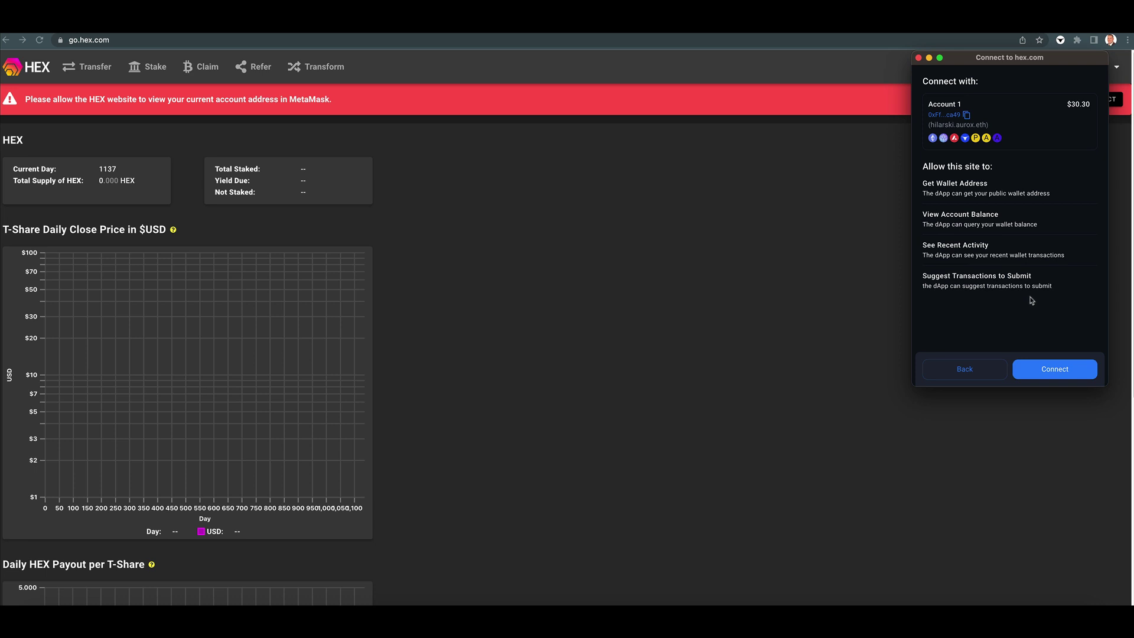
click(1066, 370)
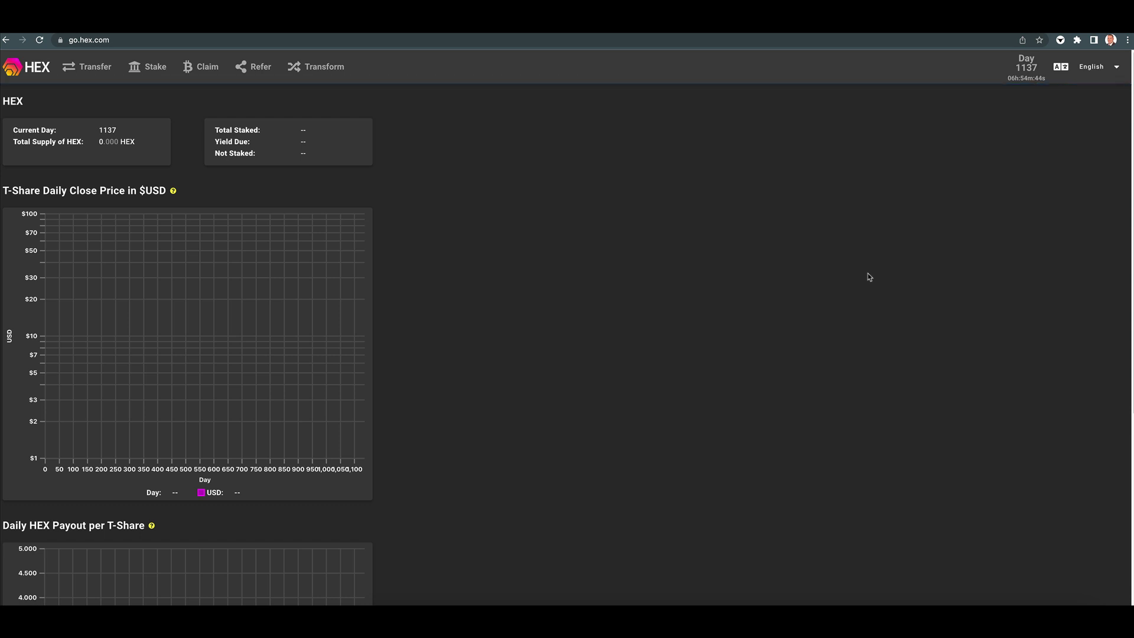
click(157, 75)
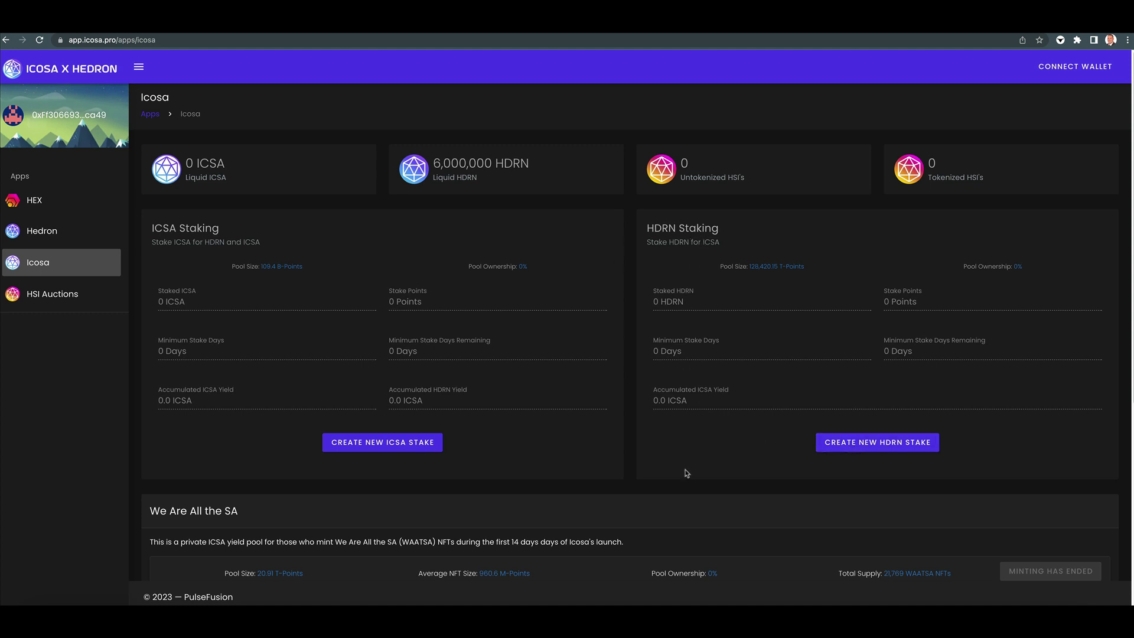
- Start a new HDRN stake for the maximum 6,000,000 HDRN and submit it for signing
click(886, 445)
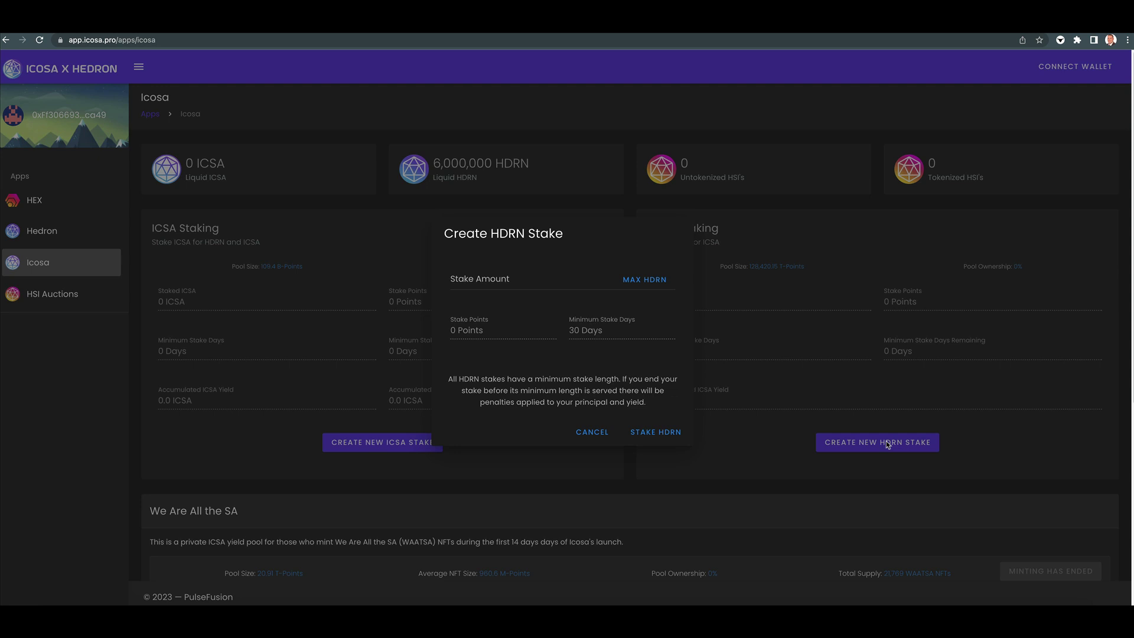
click(667, 278)
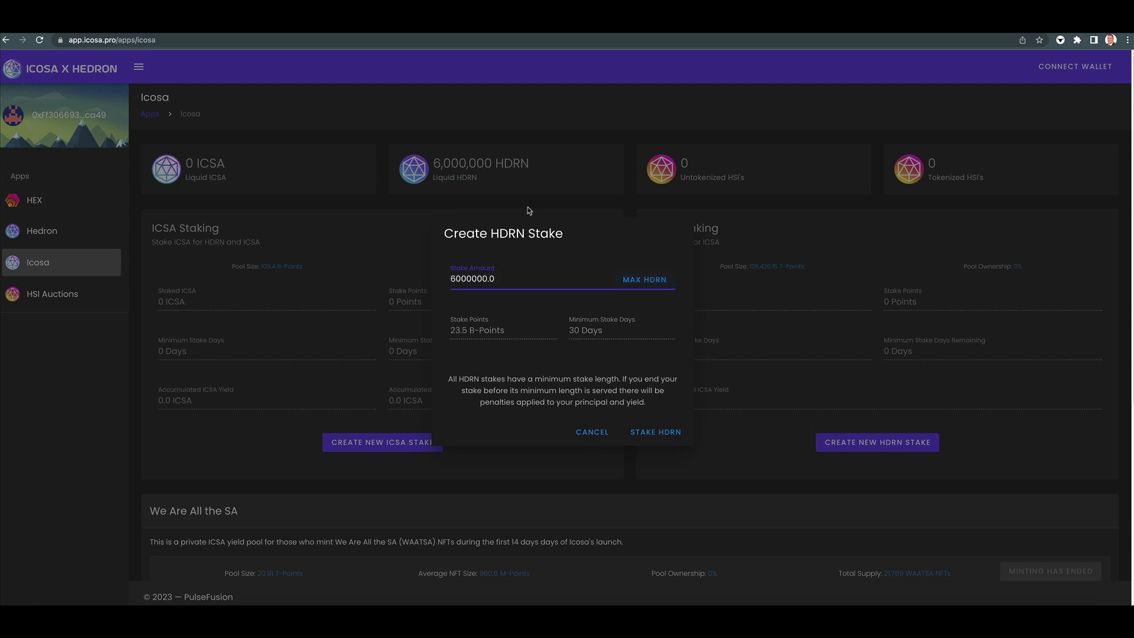
click(657, 434)
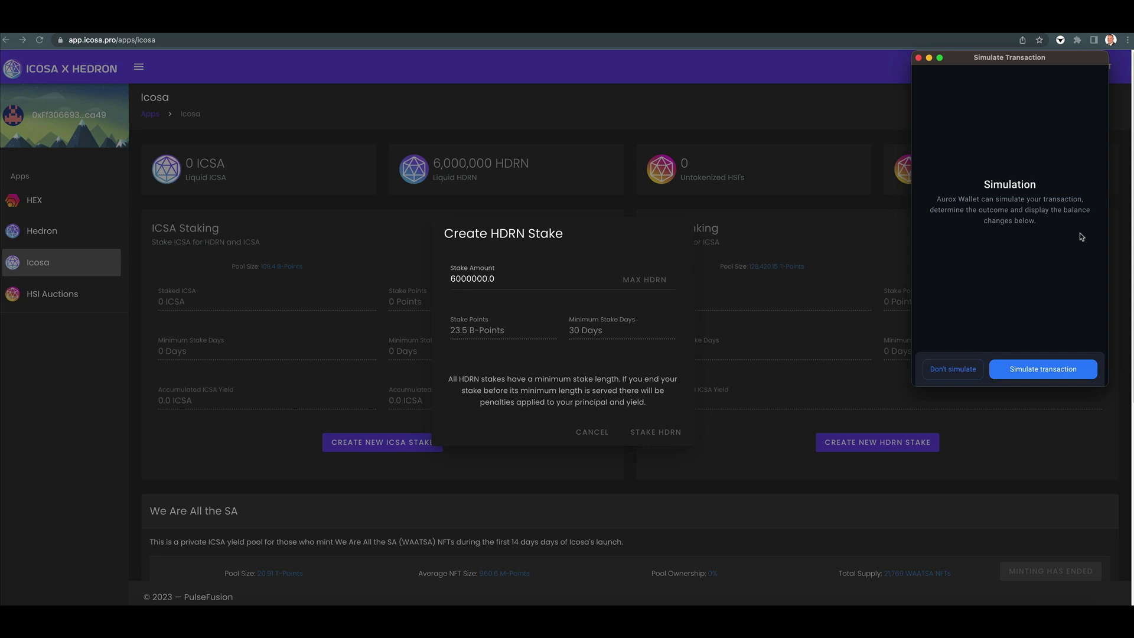
- Simulate the stake in Aurox, reject it, cancel the stake dialog, and glance at wallet balances
click(1050, 372)
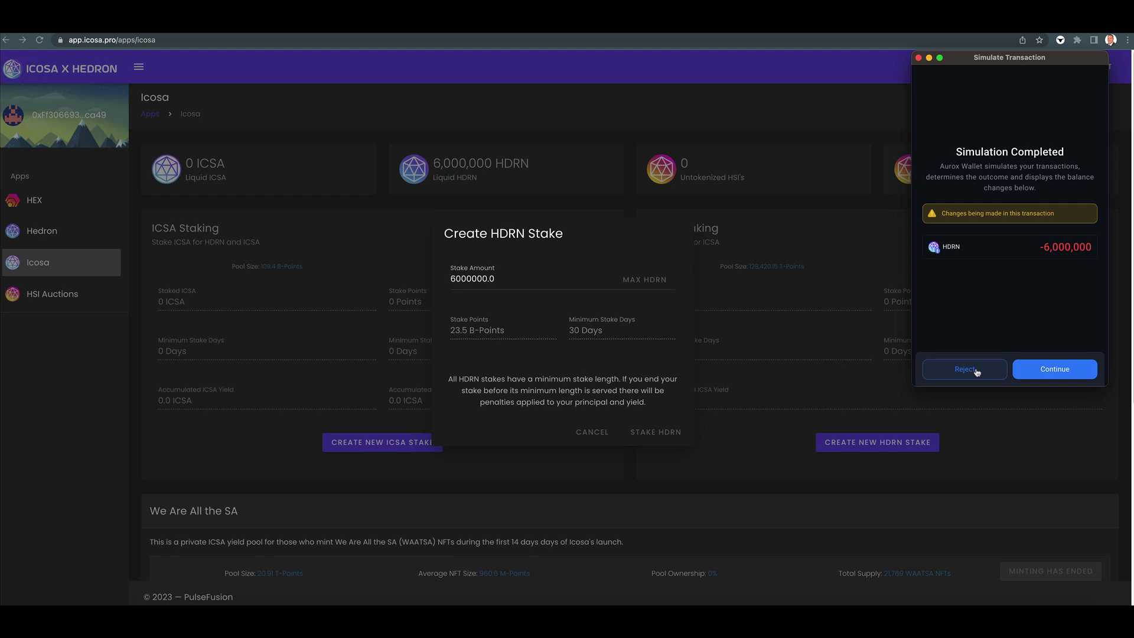
click(976, 372)
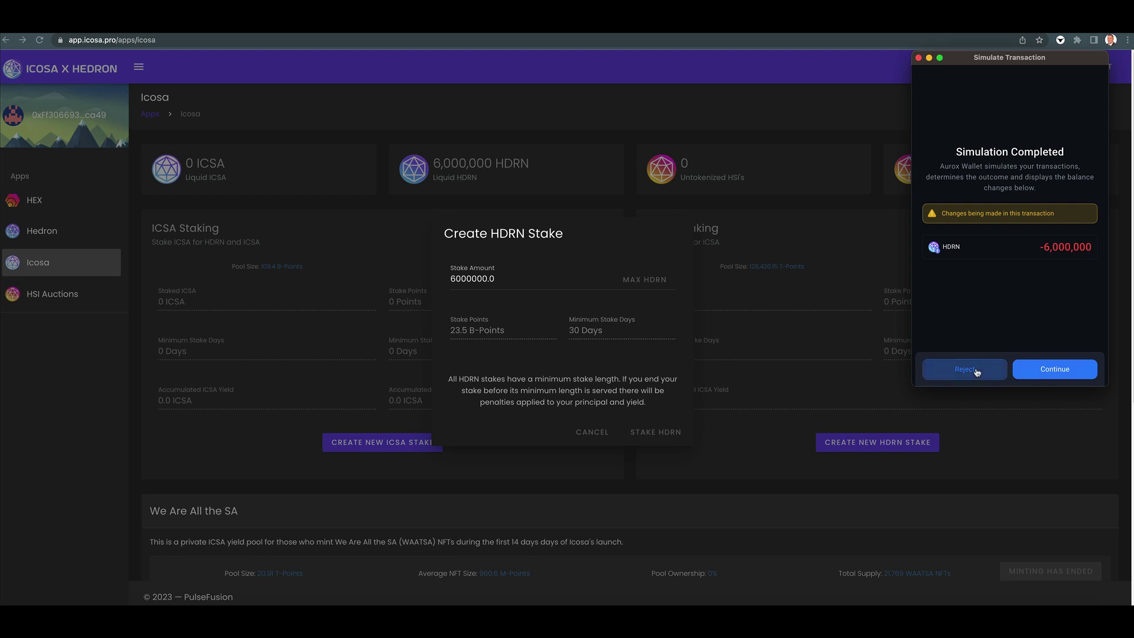
click(592, 431)
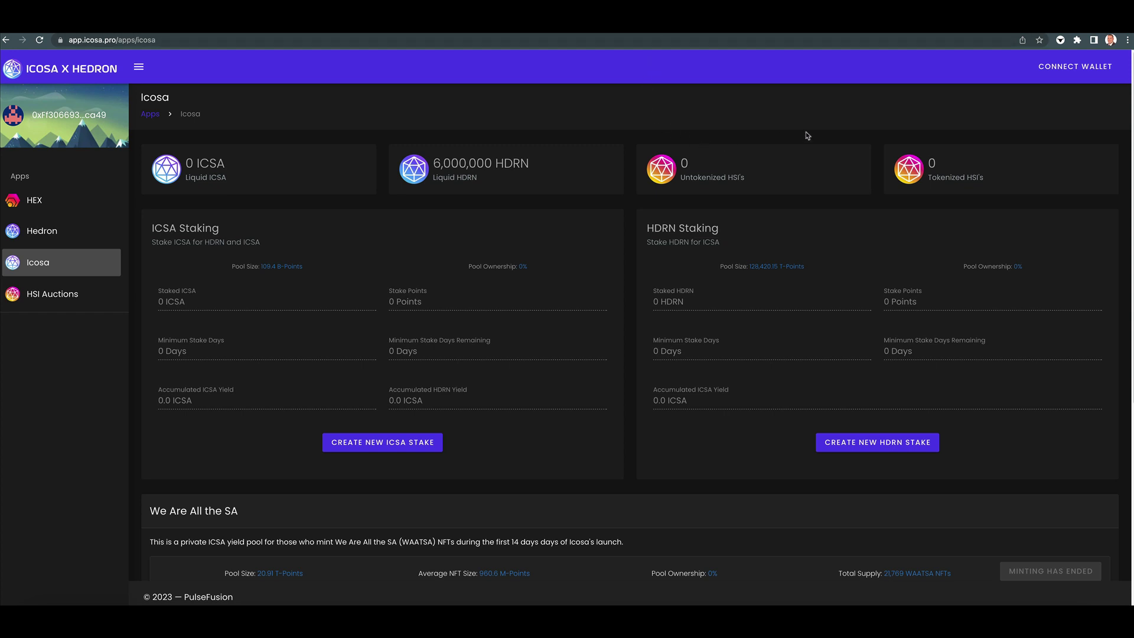
click(1059, 40)
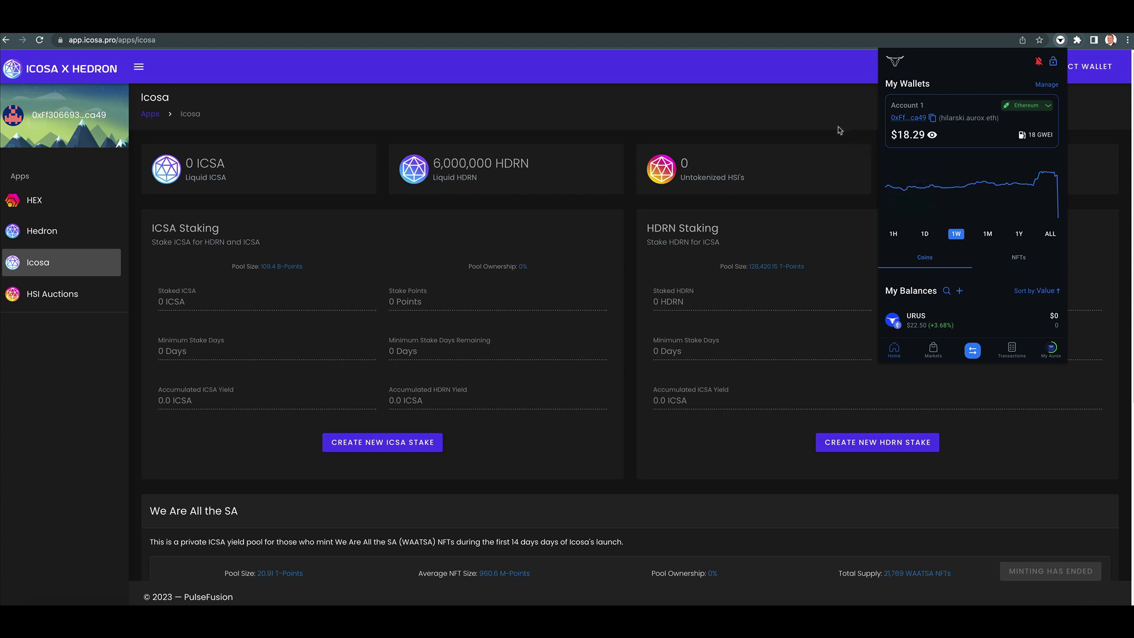
click(816, 112)
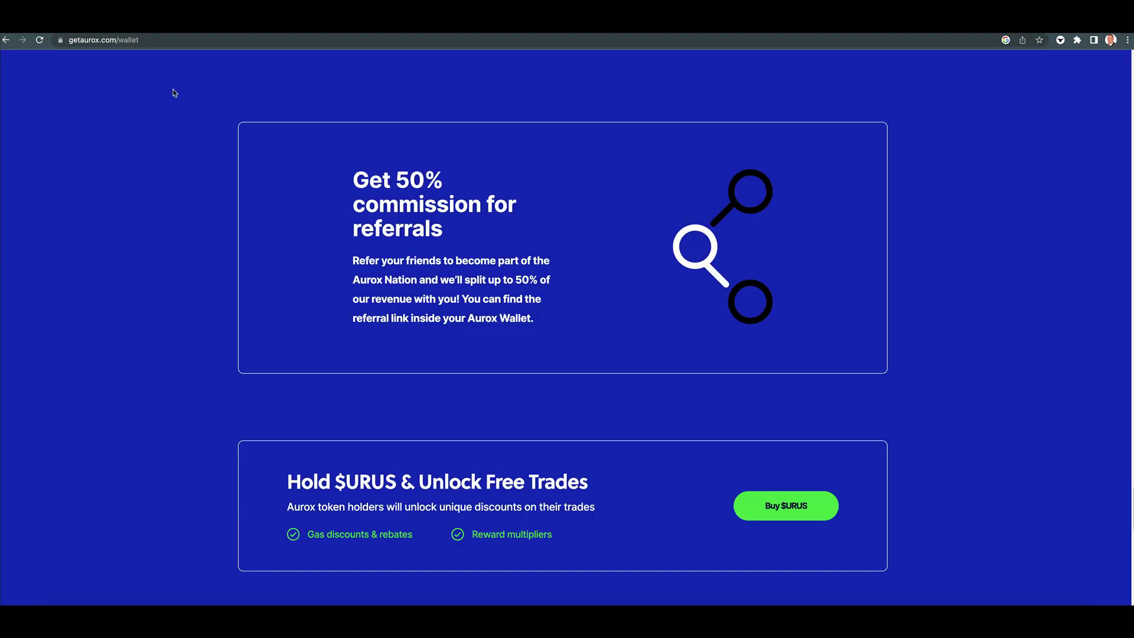
- Scroll up the Aurox Wallet page back to the CertiK audit panel and Dead-Simple User Experience heading
scroll(189, 148, up, 15)
scroll(203, 201, up, 20)
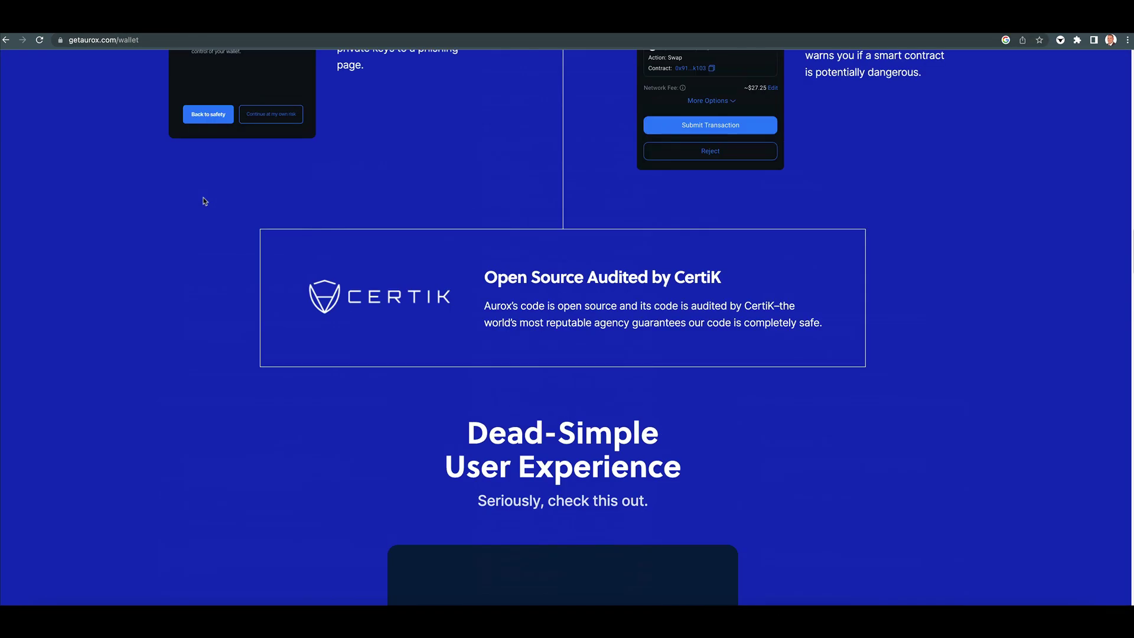